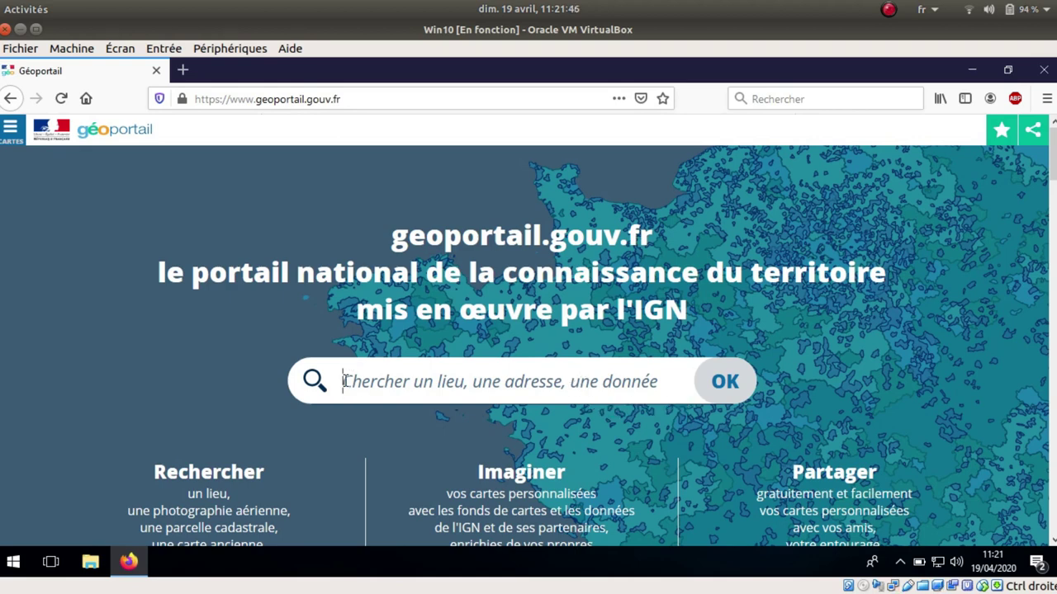
Search Géoportail for Merdrignac and open the 22230 Merdrignac aerial map
type("Merdr")
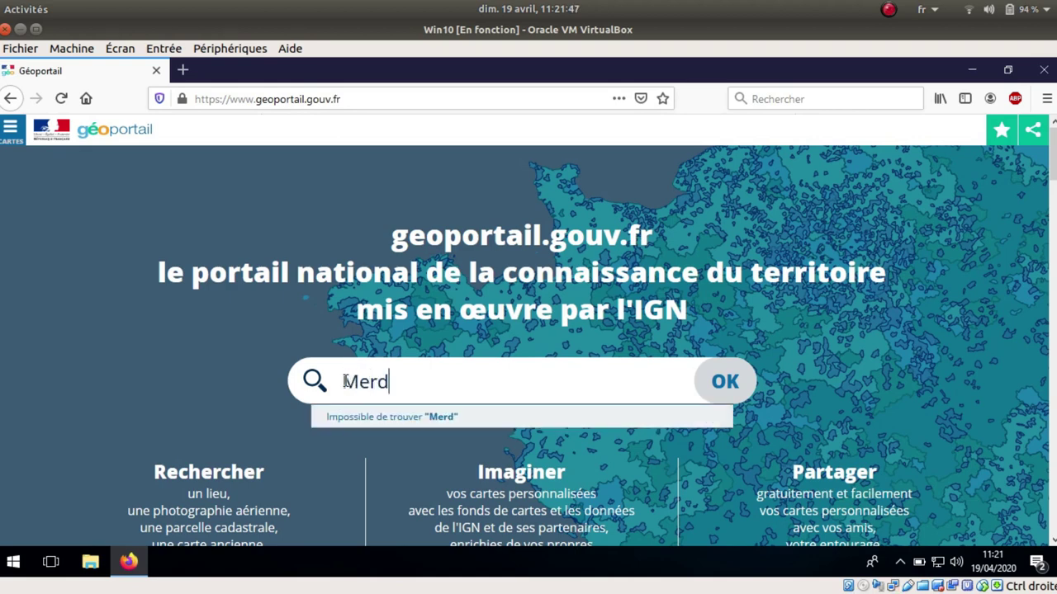
type("i")
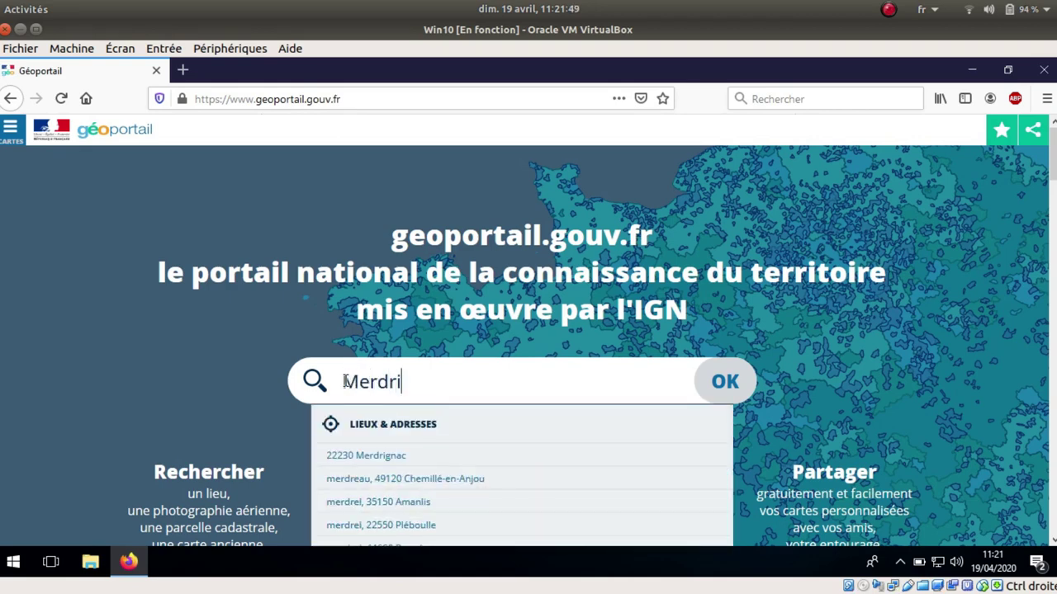
type("gnac")
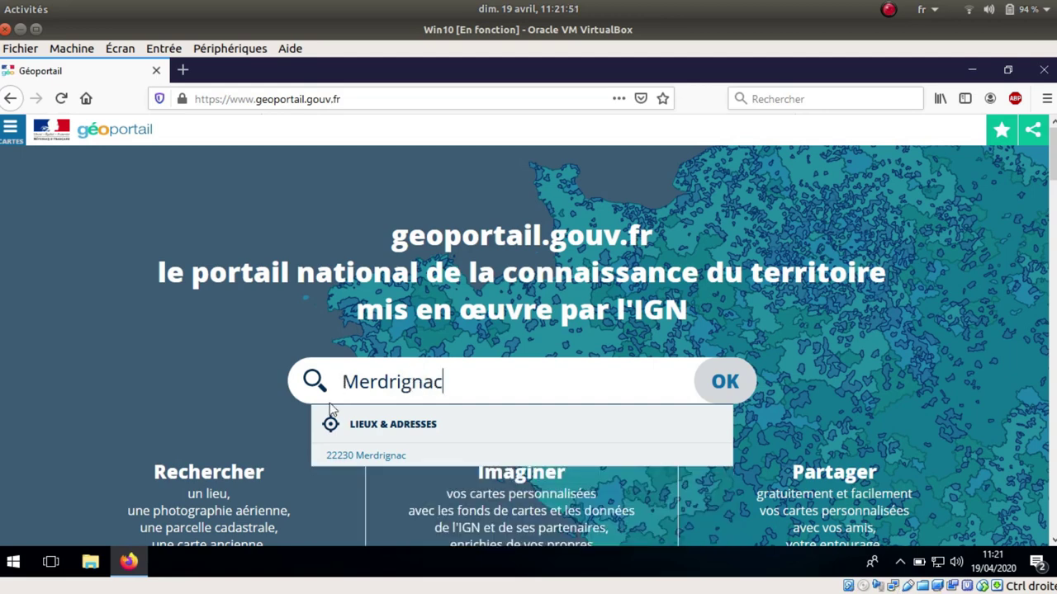
left_click(350, 457)
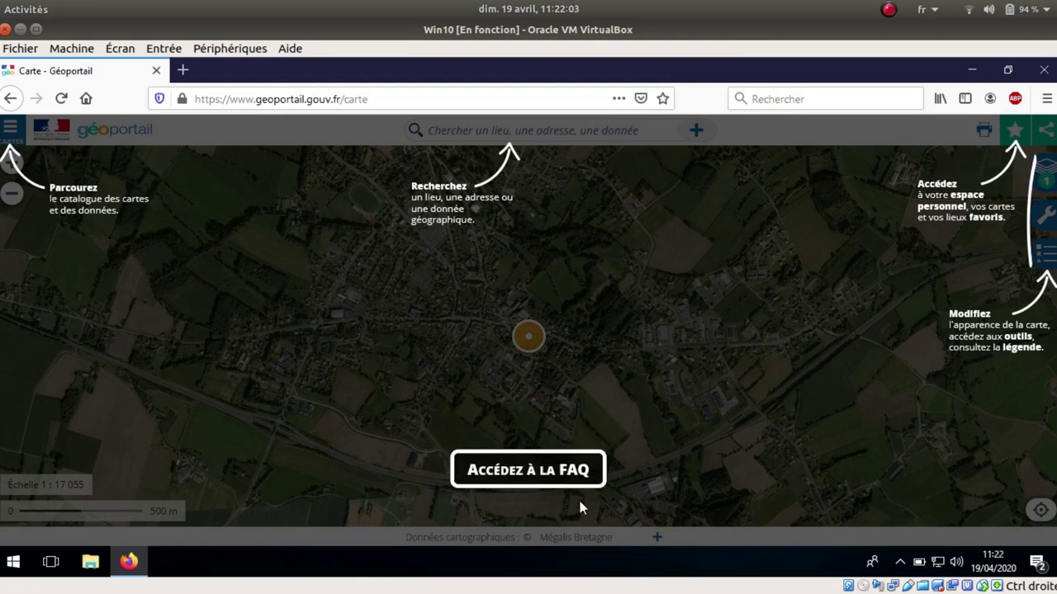
Dismiss the help overlay and zoom toward the lycée to 1:2 132 scale
left_click(526, 420)
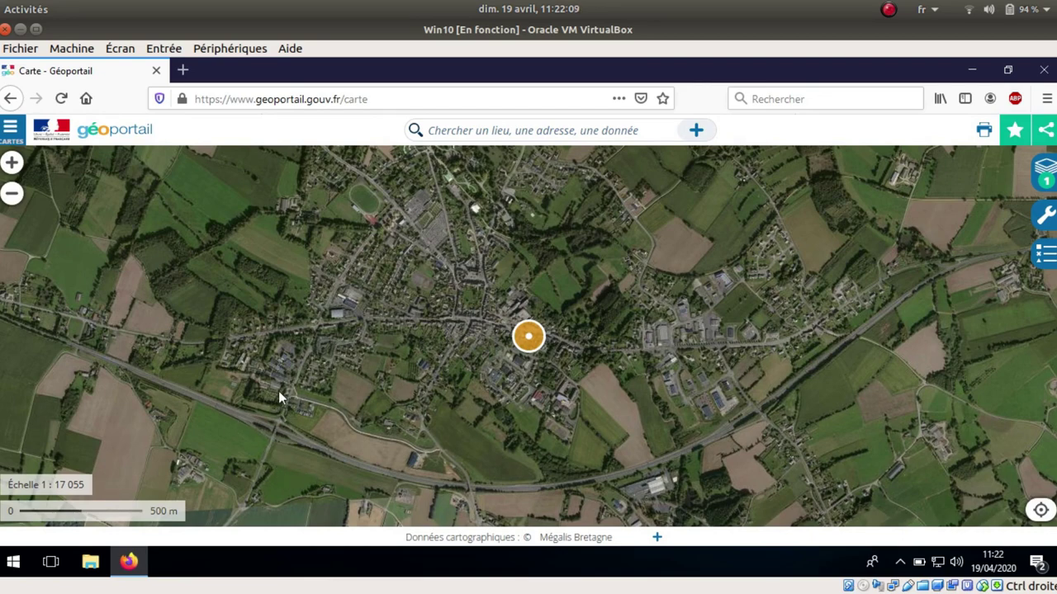
left_click_drag(263, 384, 499, 318)
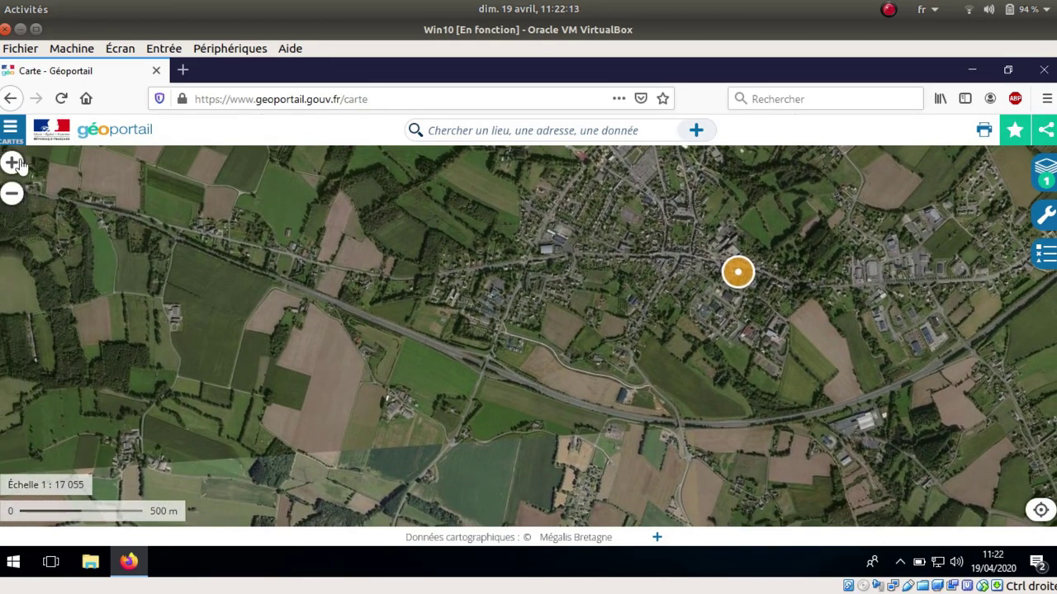
left_click(15, 164)
left_click(15, 163)
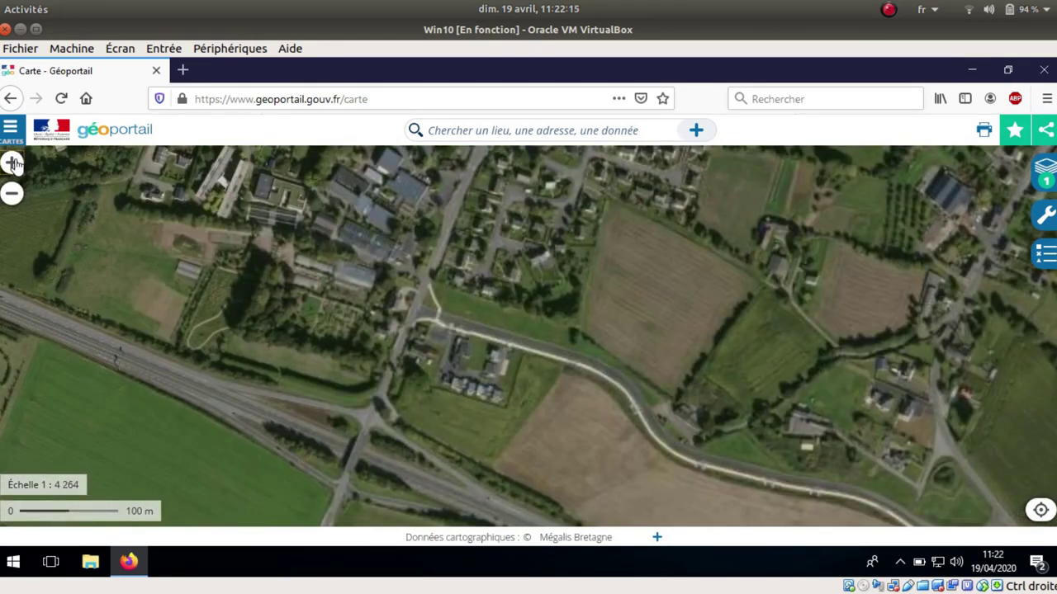
left_click_drag(185, 320, 348, 365)
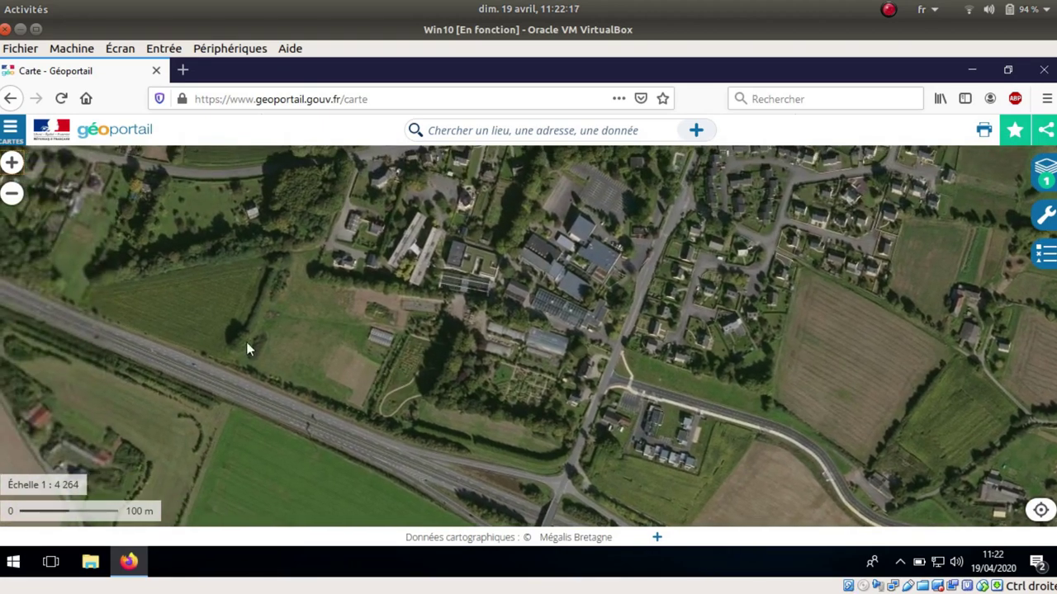
left_click(12, 163)
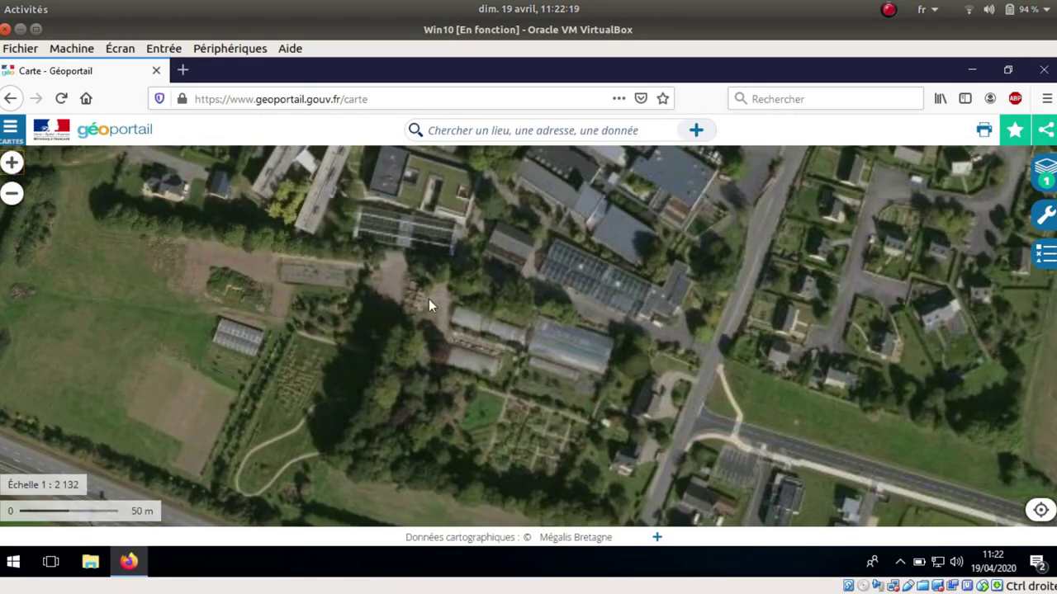
Frame the school buildings, car park and street at 1:1 066 scale
mouse_move(466, 325)
left_mouse_down()
mouse_move(466, 460)
mouse_move(448, 497)
left_mouse_up()
mouse_move(472, 397)
left_mouse_down()
mouse_move(391, 456)
mouse_move(373, 446)
left_mouse_up()
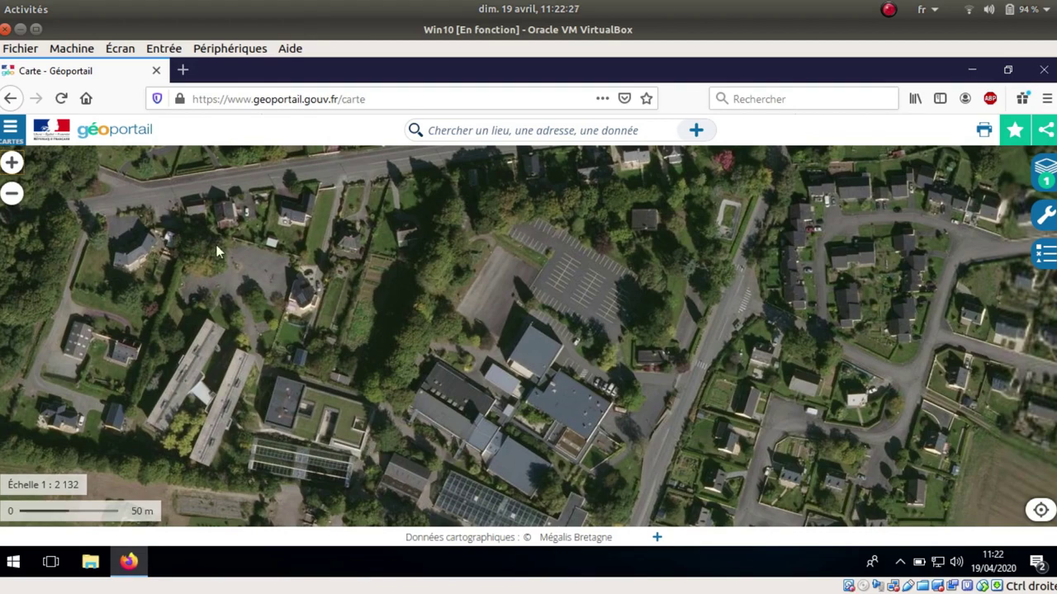
left_click(12, 162)
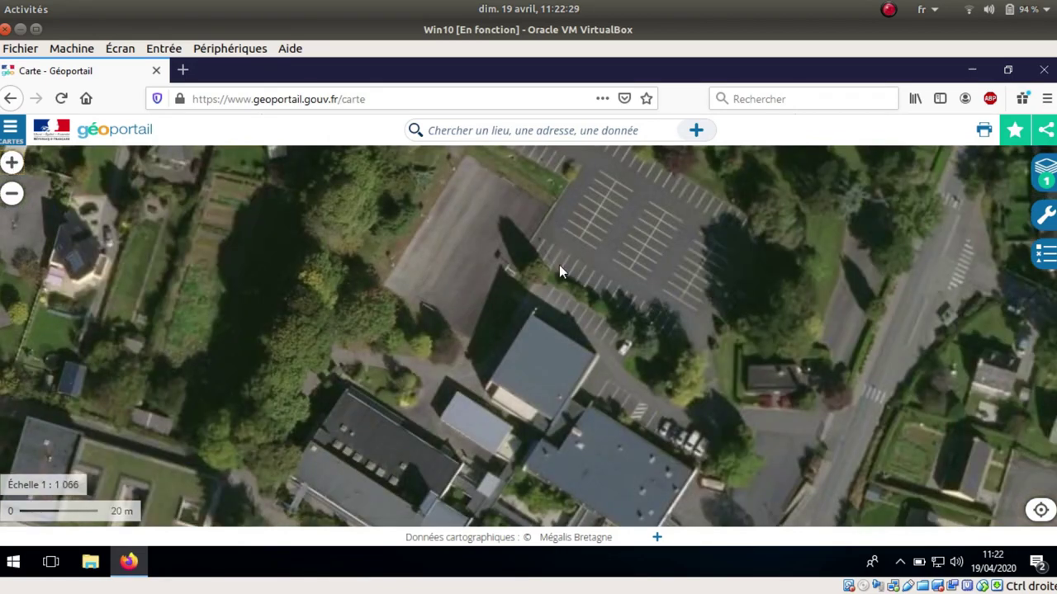
mouse_move(795, 255)
left_mouse_down()
mouse_move(491, 302)
mouse_move(327, 406)
left_mouse_up()
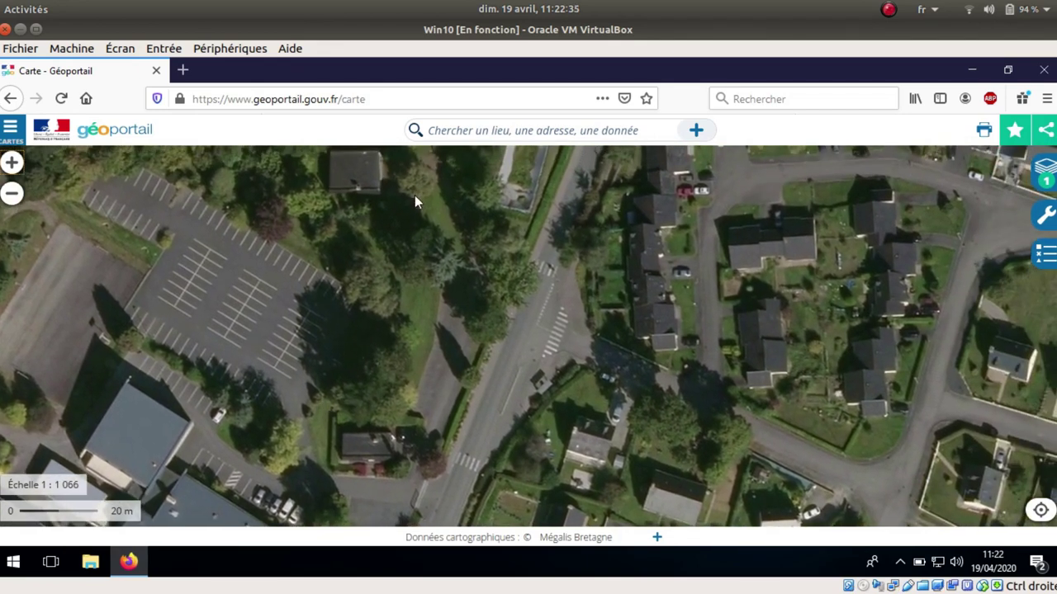
mouse_move(414, 198)
left_mouse_down()
mouse_move(447, 241)
mouse_move(454, 236)
left_mouse_up()
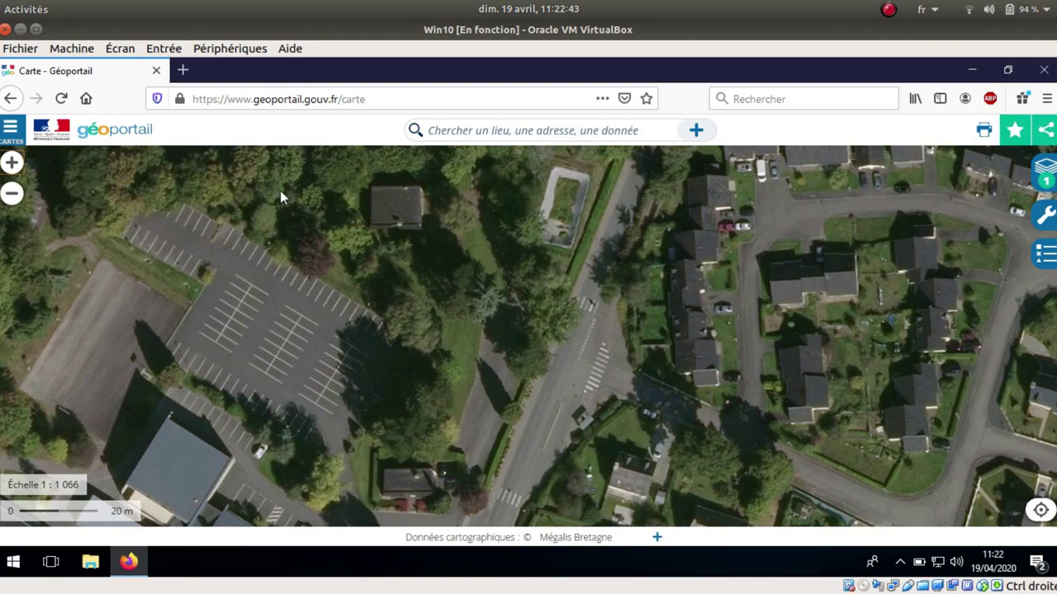
left_click(11, 129)
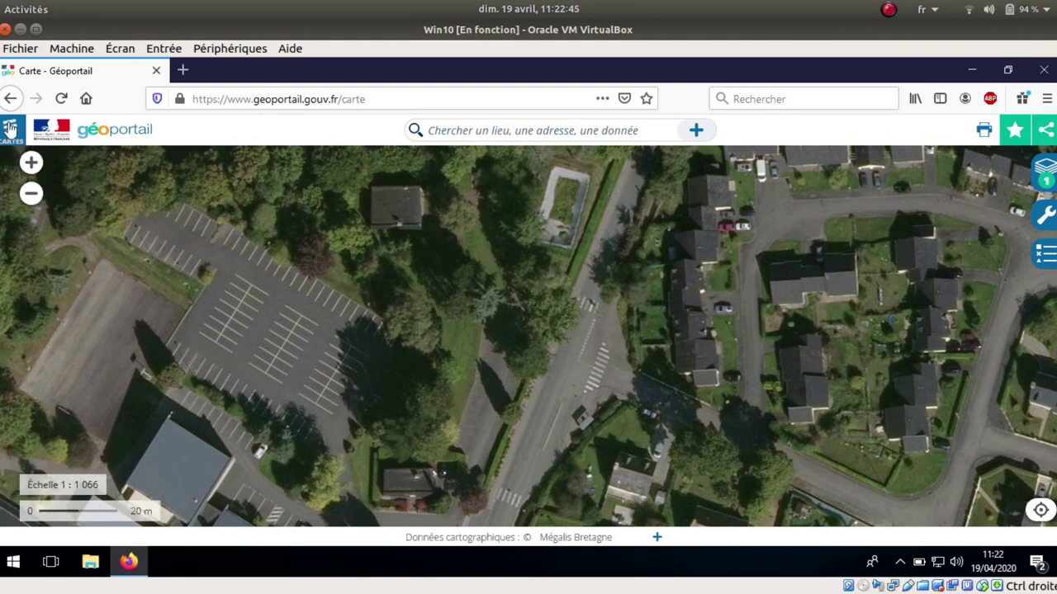
left_click(111, 228)
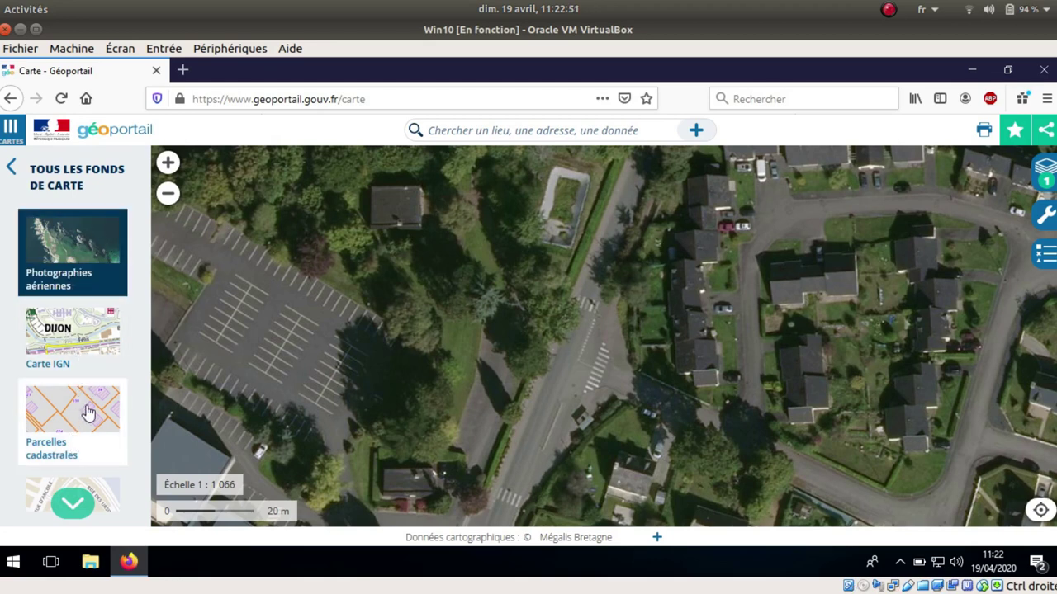
scroll(93, 425, "down", 3)
scroll(87, 441, "down", 1)
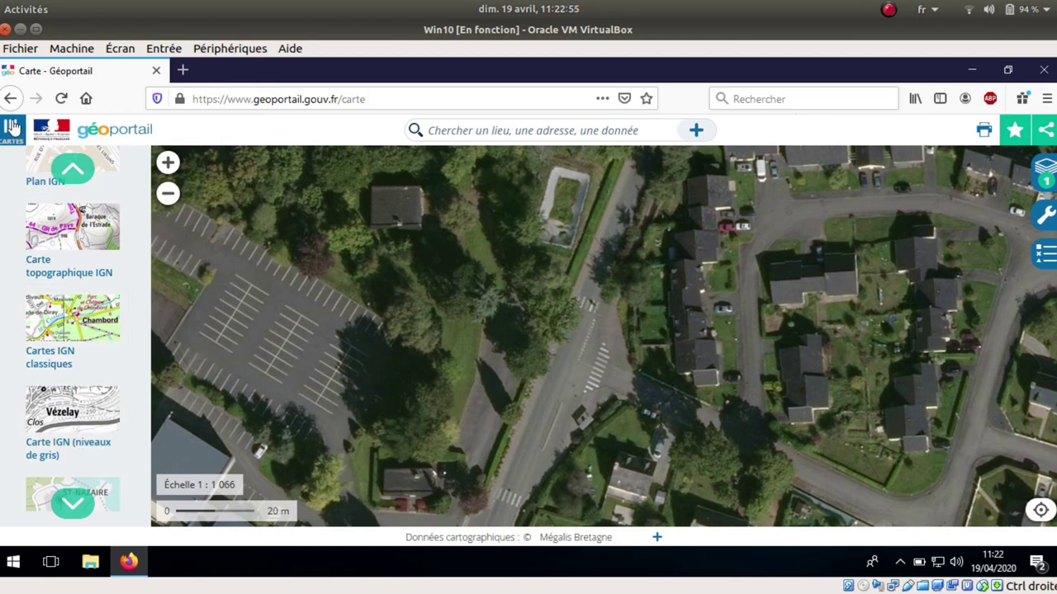
left_click(10, 129)
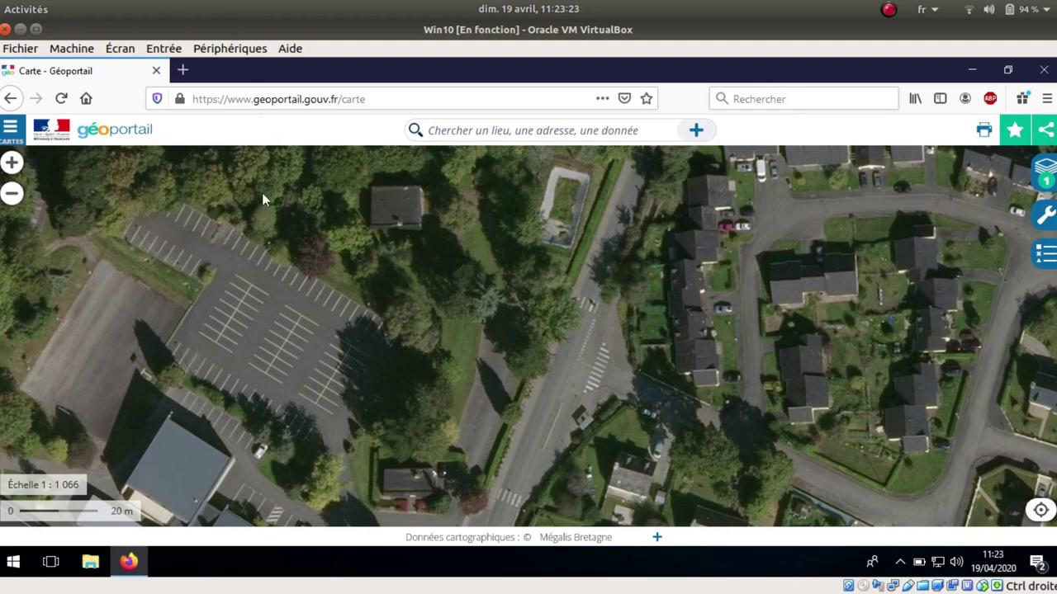
Launch Outil Capture d'écran from the Start menu's Accessoires Windows folder
left_click(14, 566)
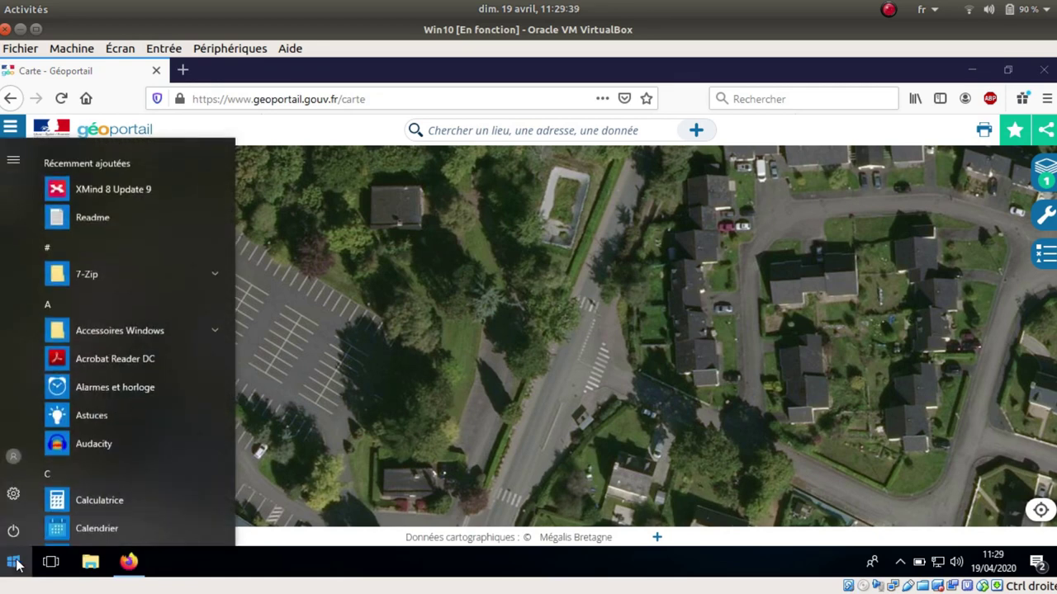
left_click(197, 324)
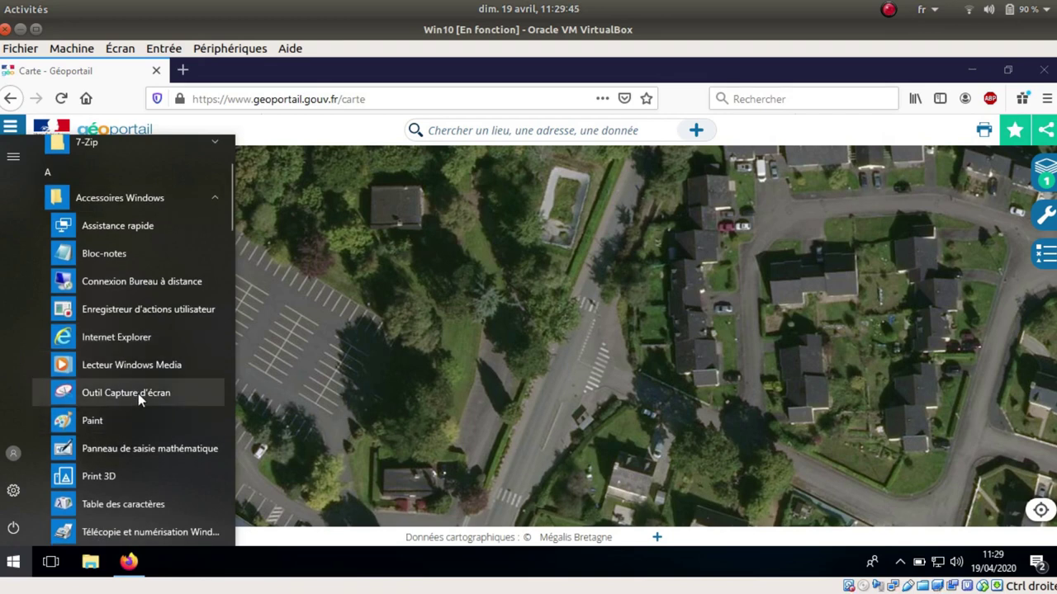
left_click(138, 393)
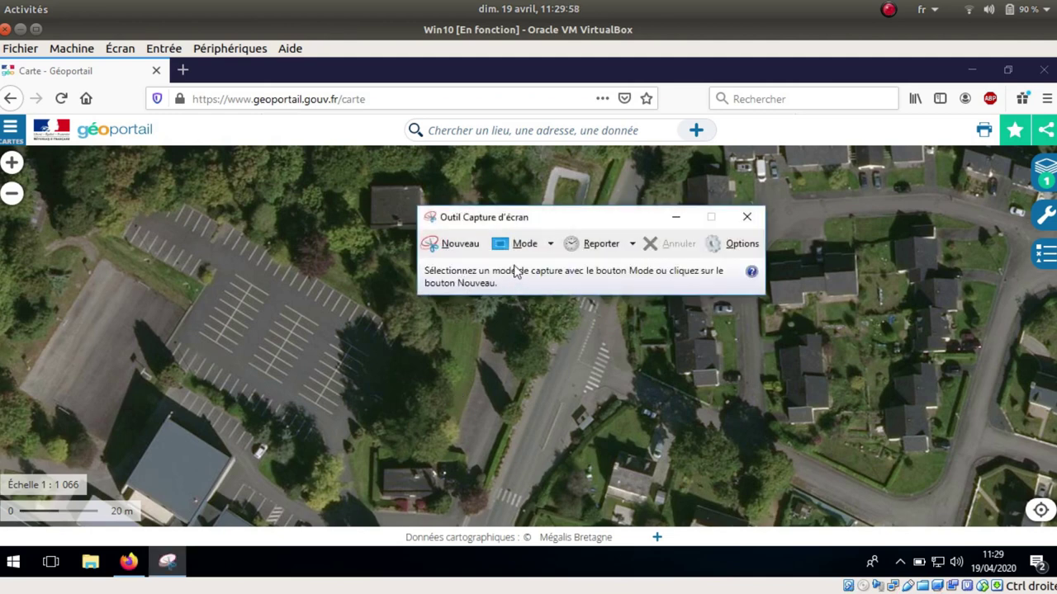
Take a rectangular snip of the lycée aerial map area
left_click(551, 249)
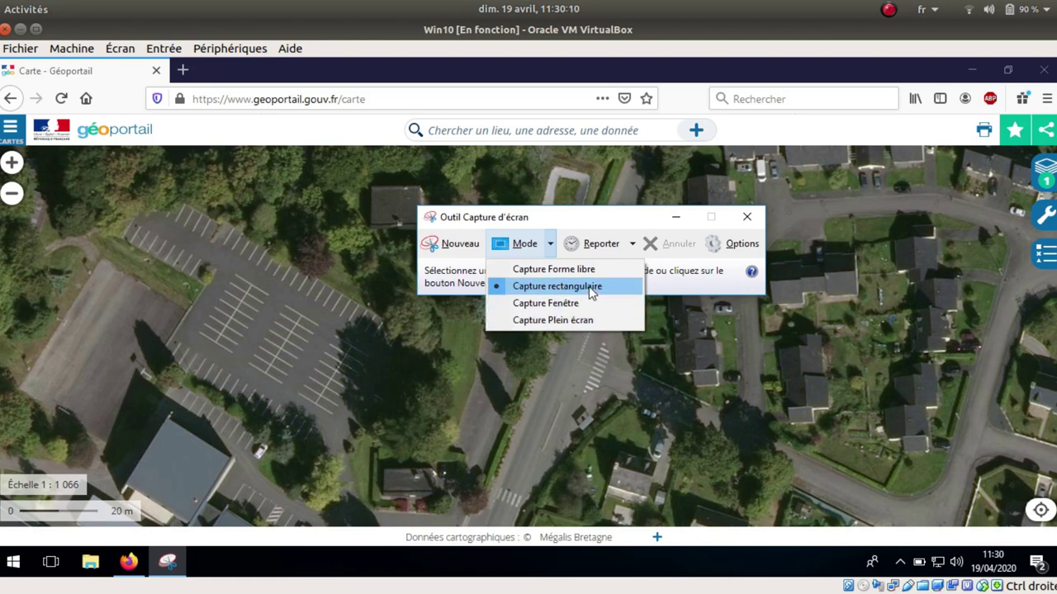
left_click(600, 294)
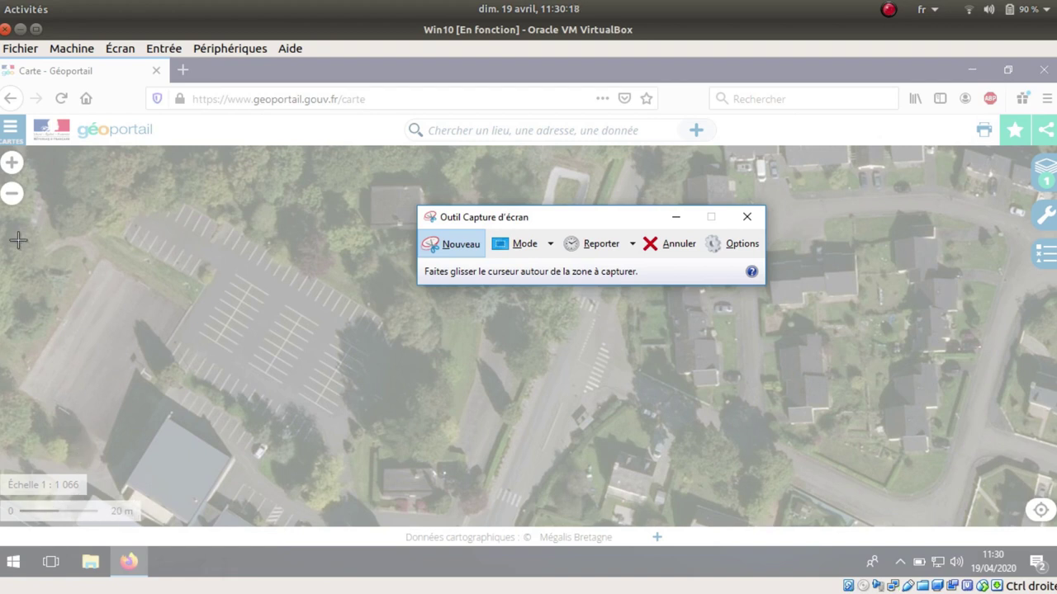
mouse_move(2, 149)
left_mouse_down()
mouse_move(34, 203)
mouse_move(810, 529)
left_mouse_up()
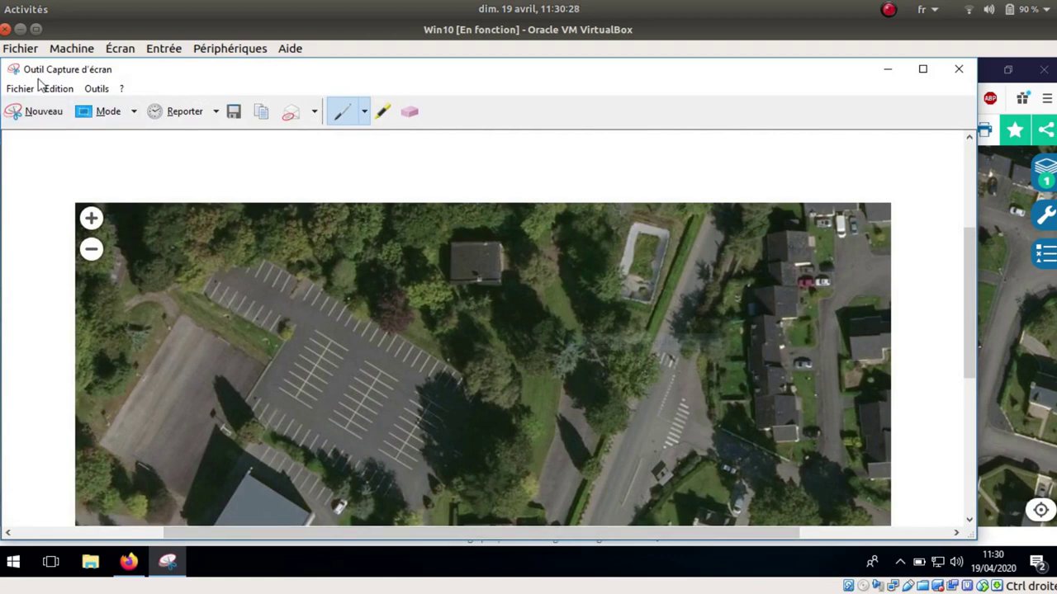
Begin saving the snip as a PNG file named lycee
left_click(236, 115)
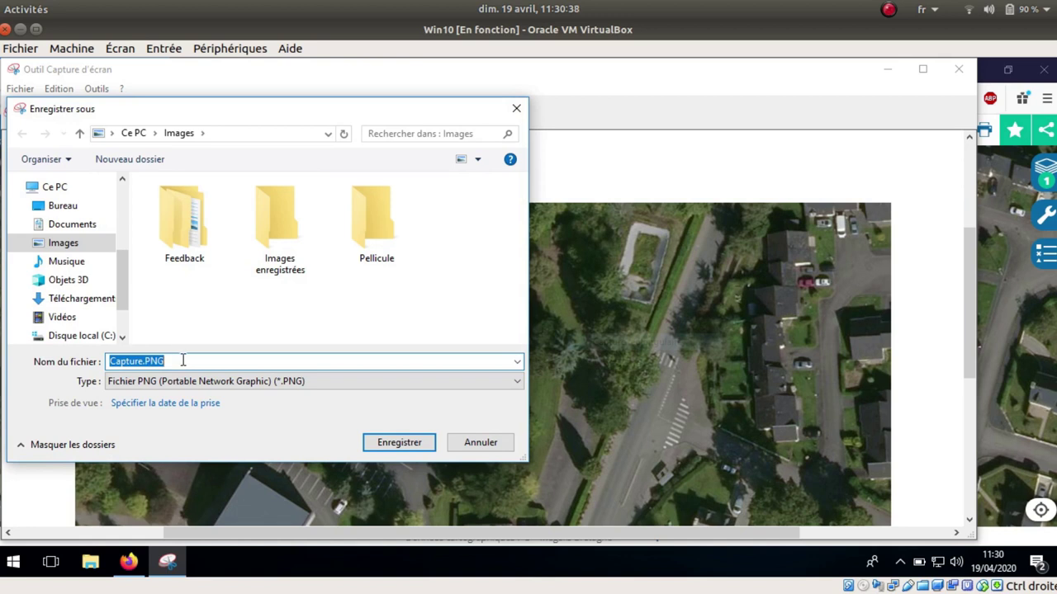
key("BackSpace")
type("lycee.")
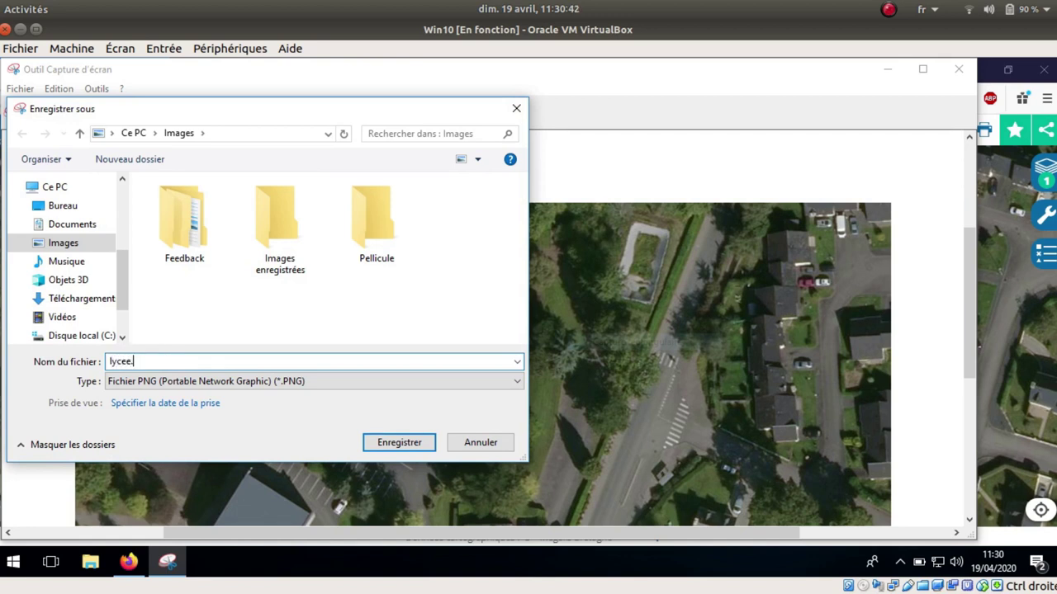
type("png")
left_click(172, 382)
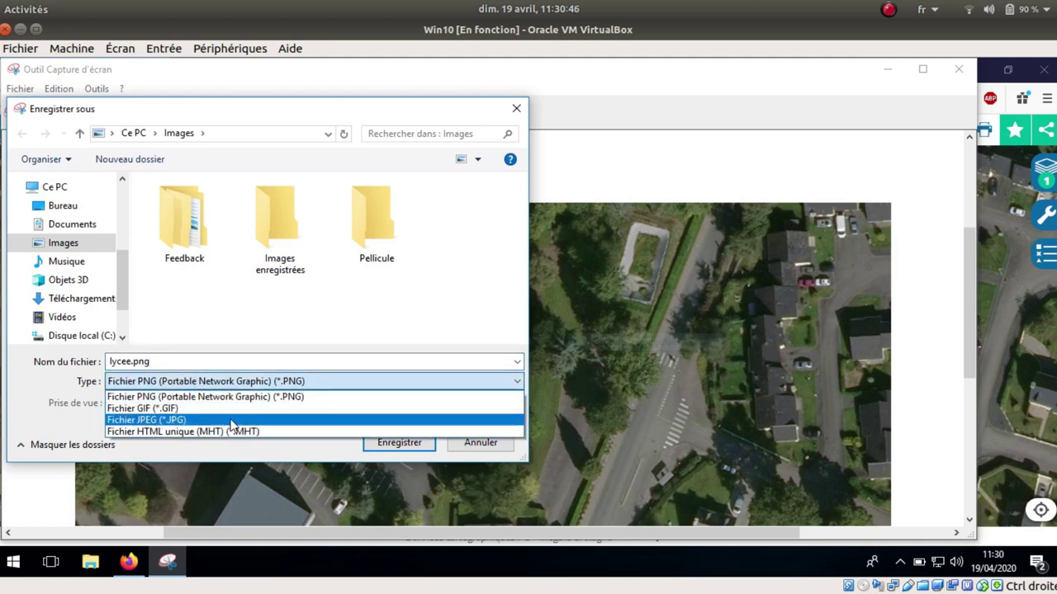
left_click(189, 235)
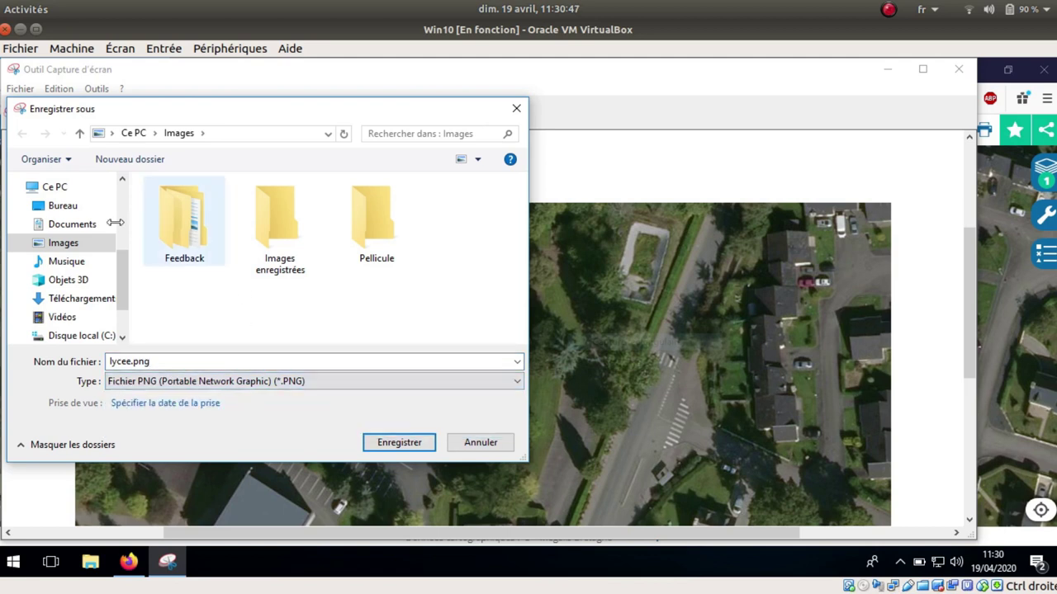
Create a geoportail folder in C:\Apps and save lycee.png there
left_click(66, 340)
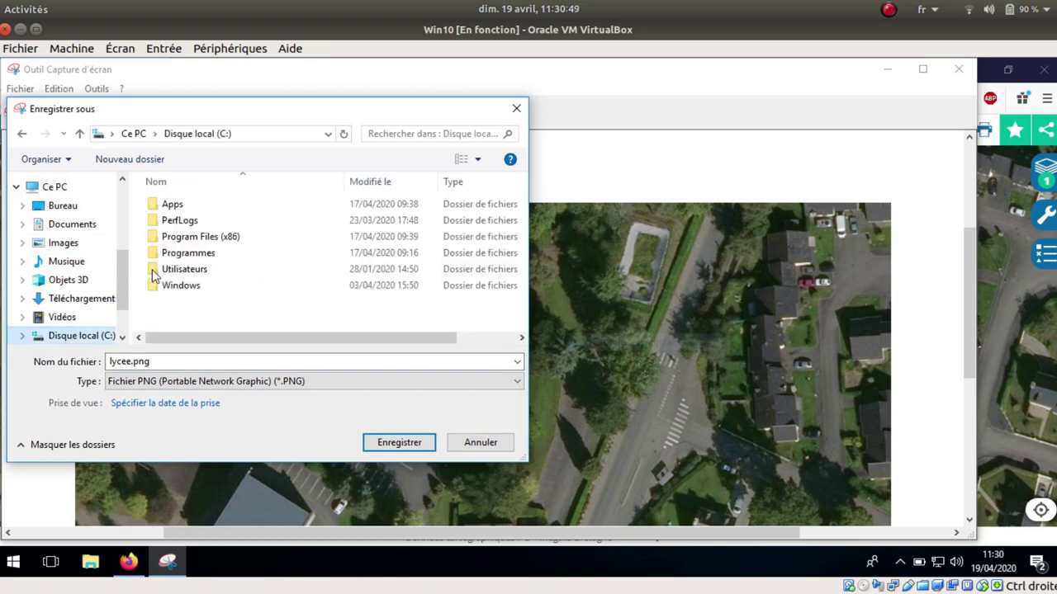
double_click(168, 204)
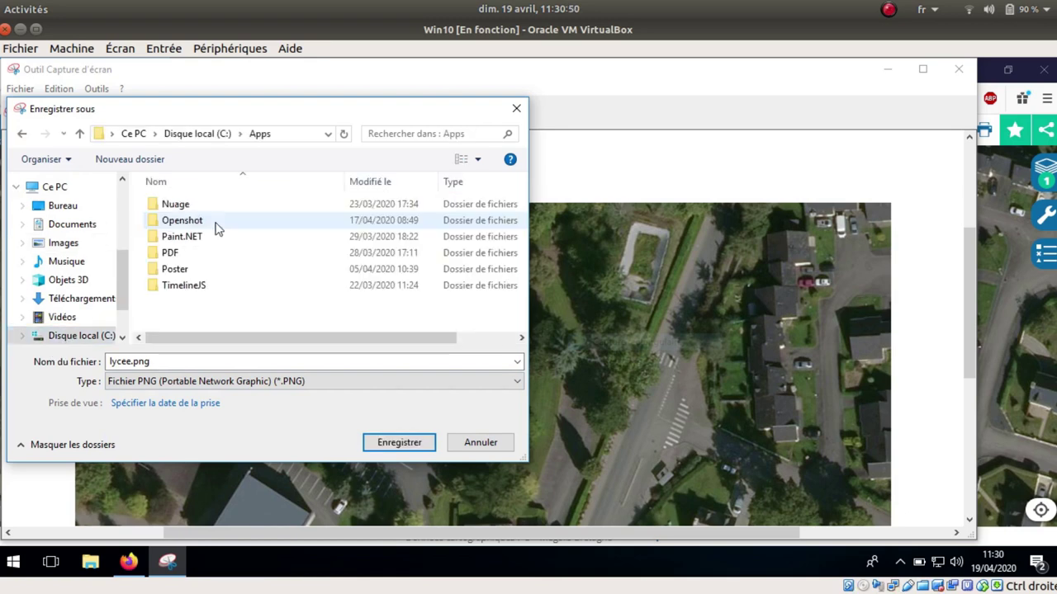
left_click(156, 163)
type("g")
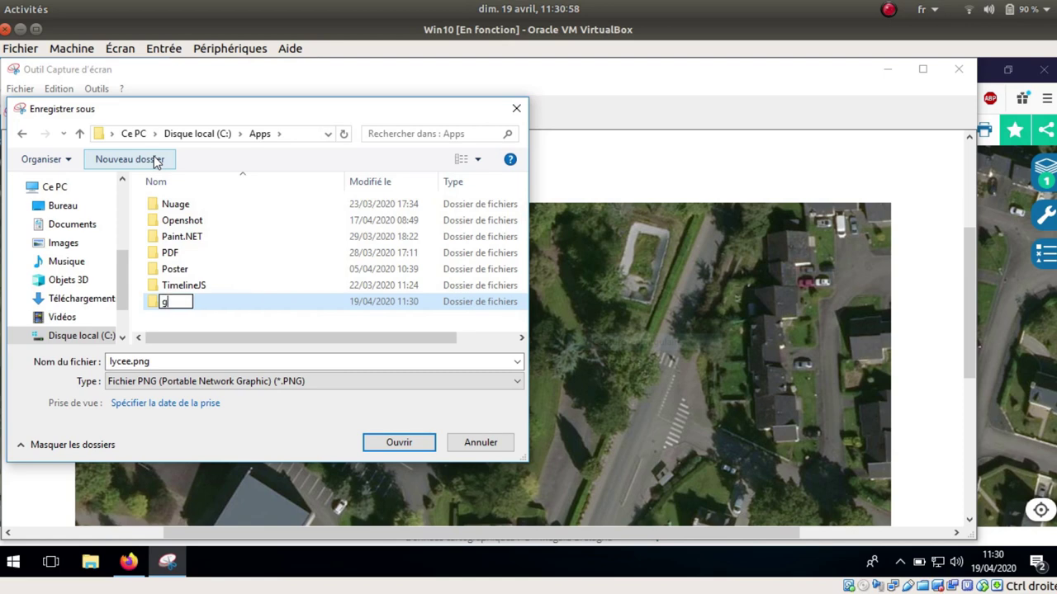
type("eoportail")
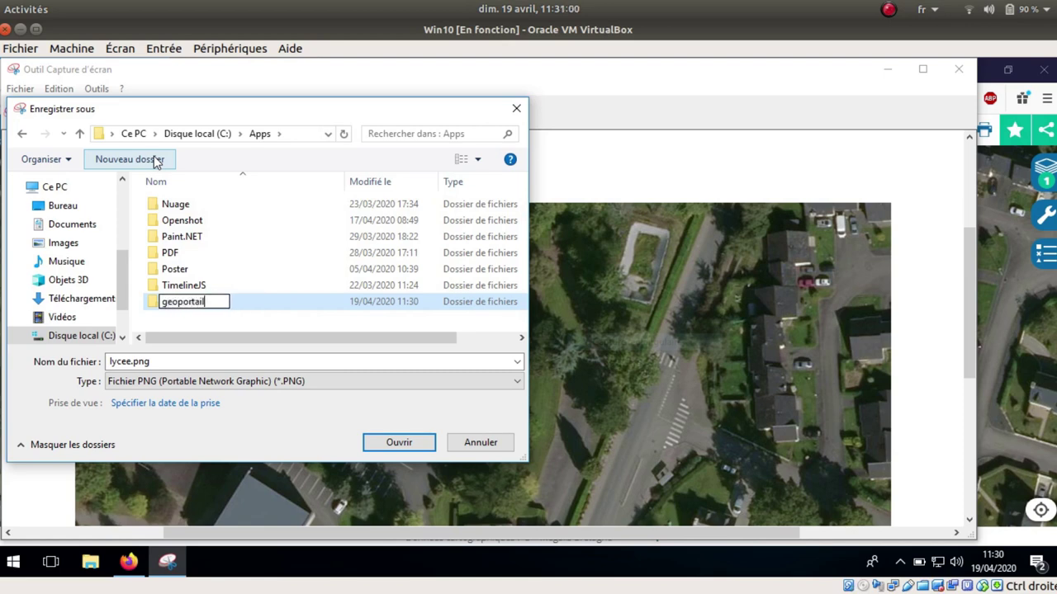
key("Return")
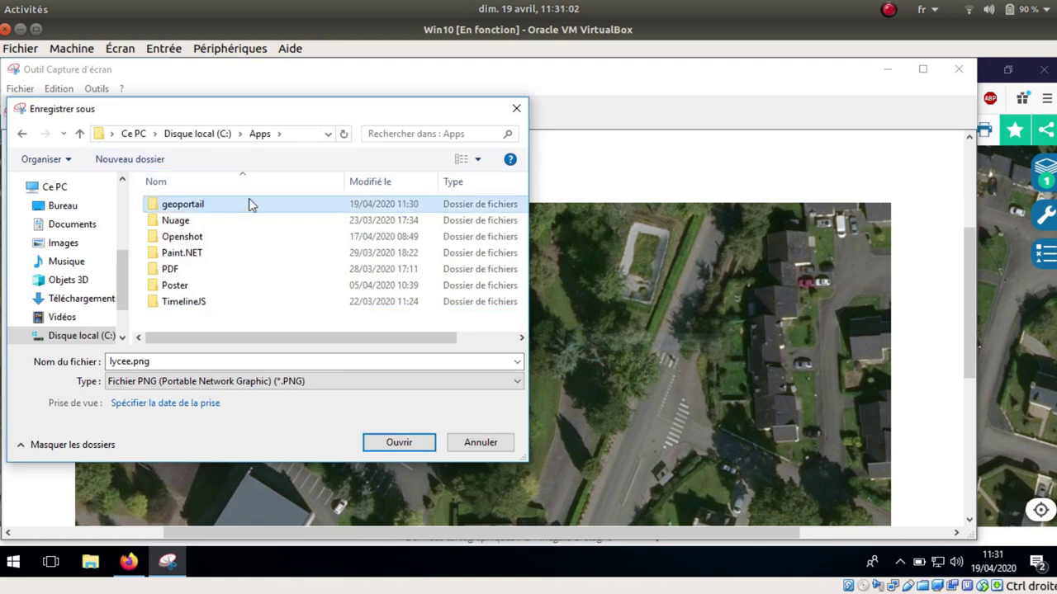
double_click(189, 212)
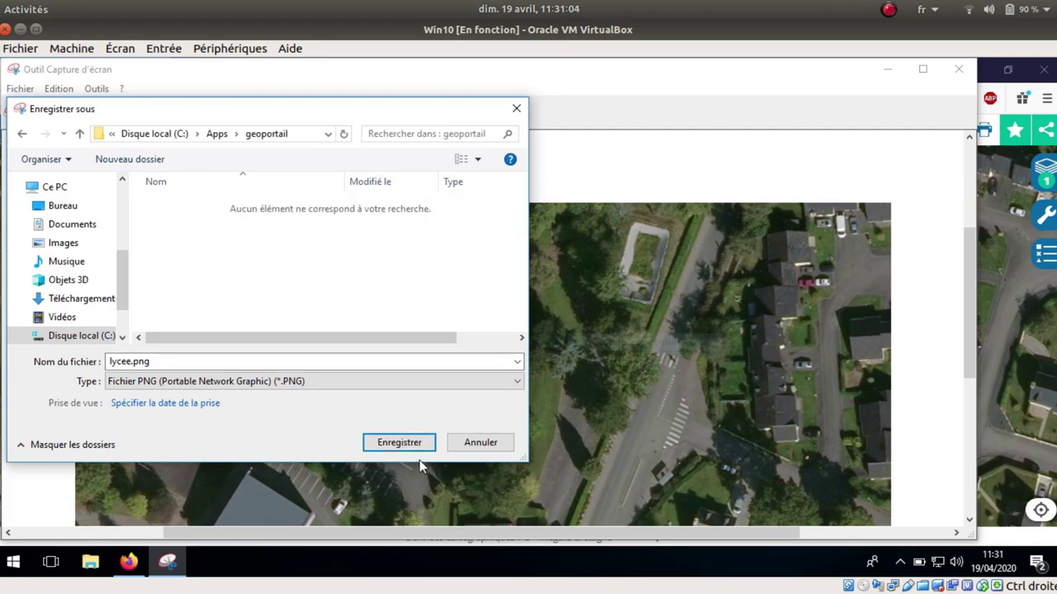
left_click(400, 445)
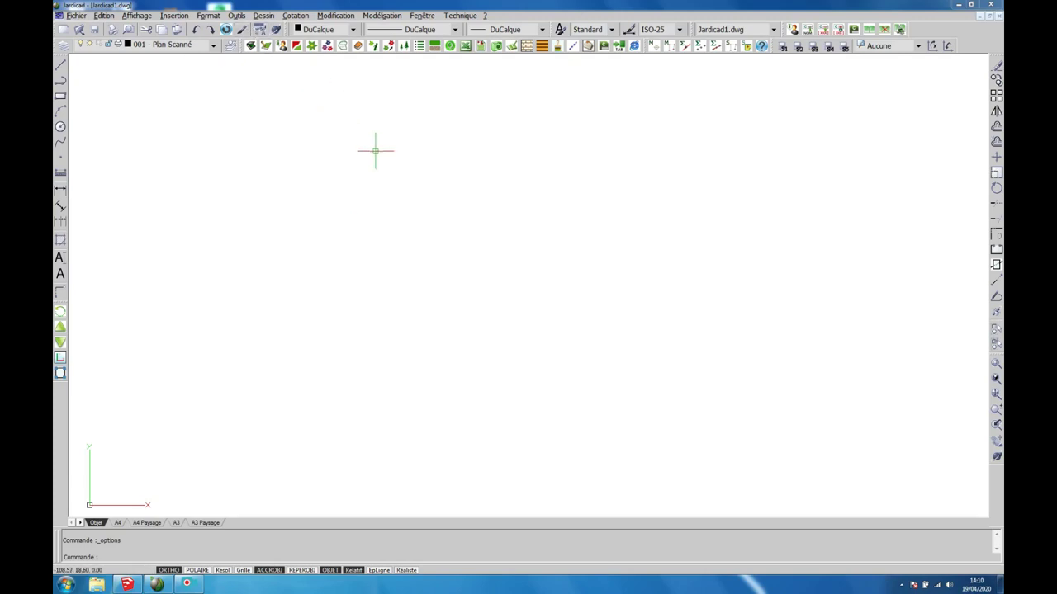
Load lycee.png as a scanned plan and place it in Jardicad1.dwg
left_click(250, 47)
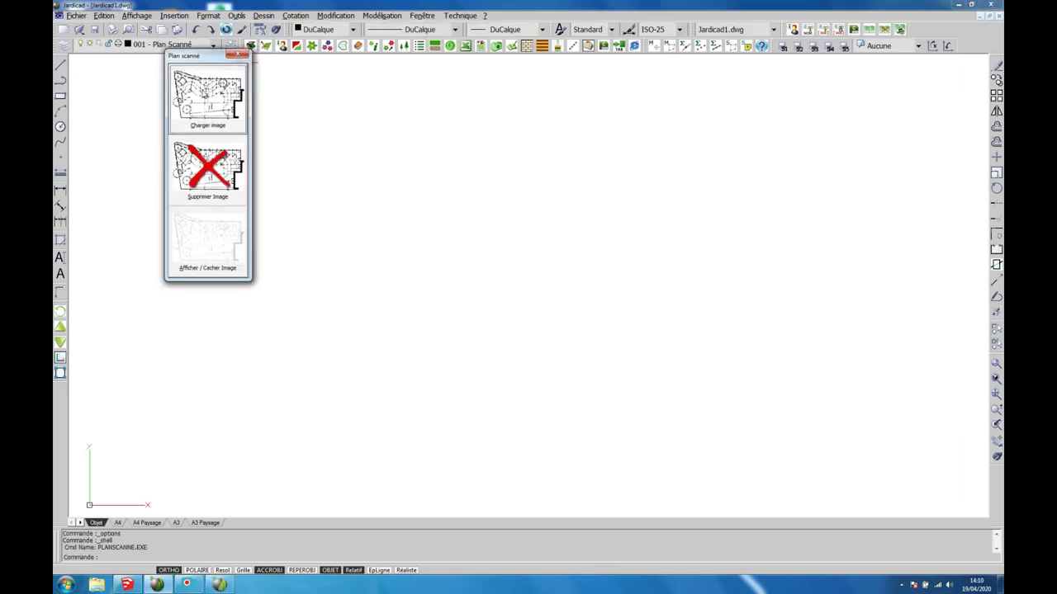
left_click(210, 98)
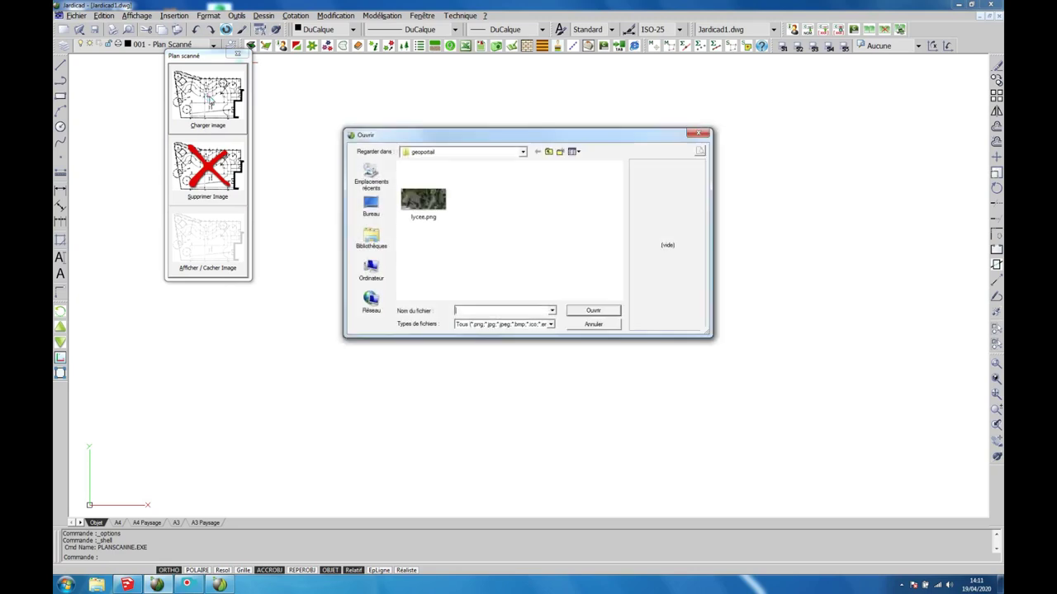
left_click(424, 200)
key("Return")
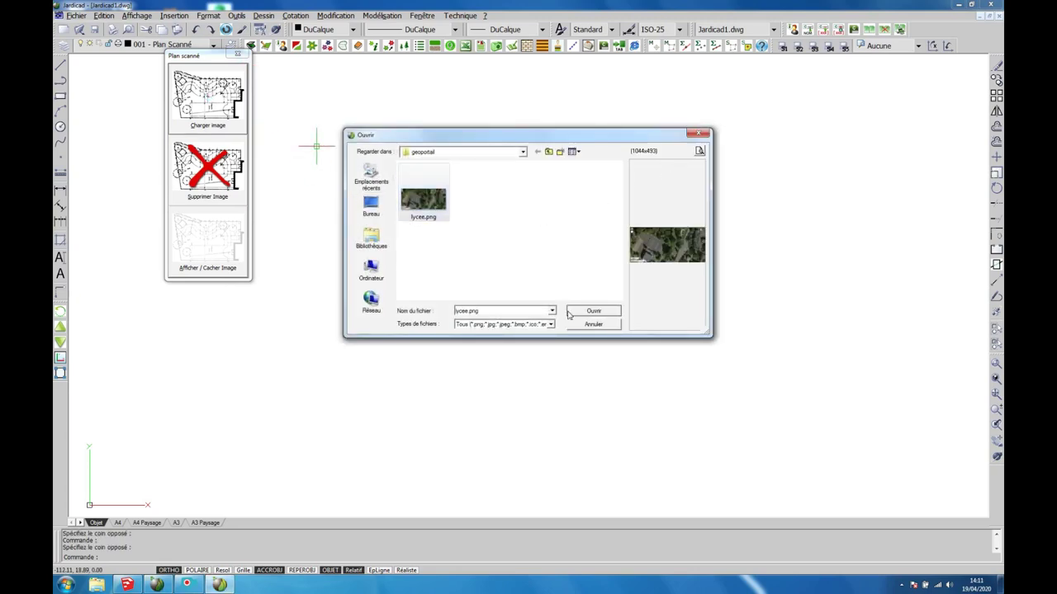
left_click(268, 434)
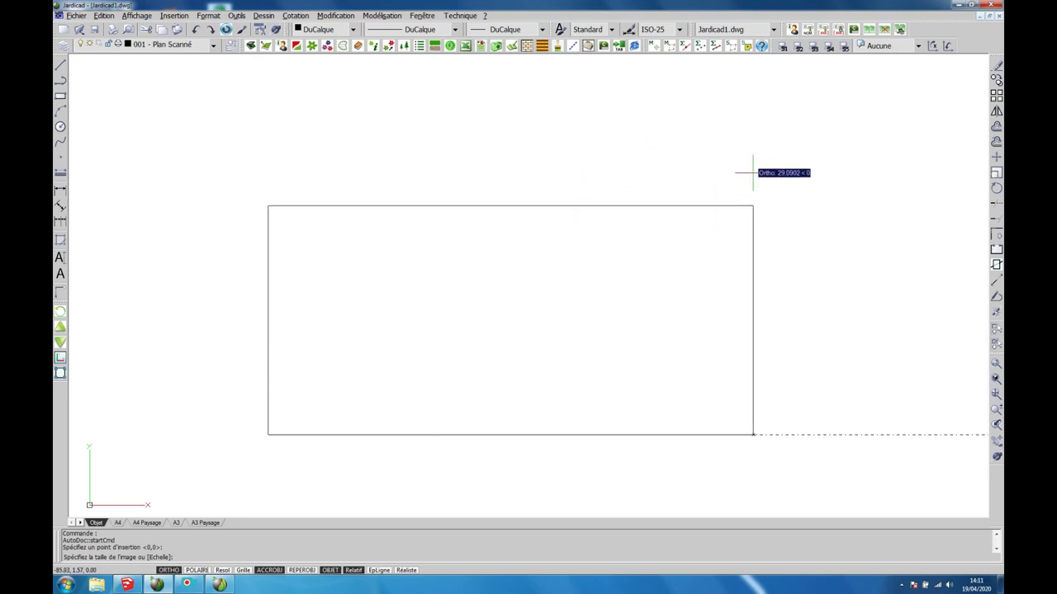
left_click(780, 157)
left_click(790, 187)
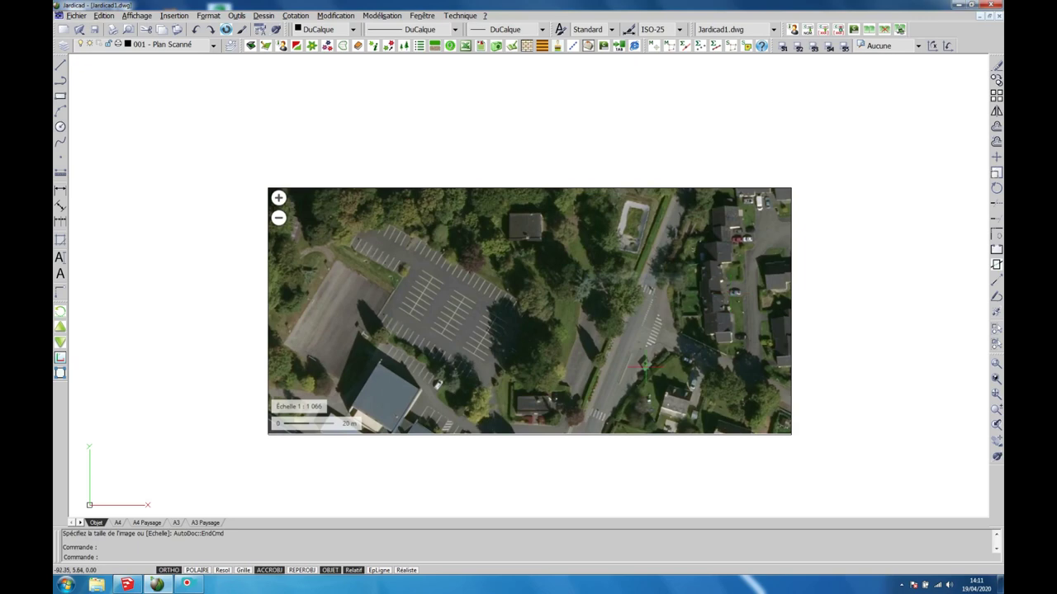
Zoom onto the scale bar and draw a line from its 0 mark to its 20 m mark
scroll(385, 262, "up", 3)
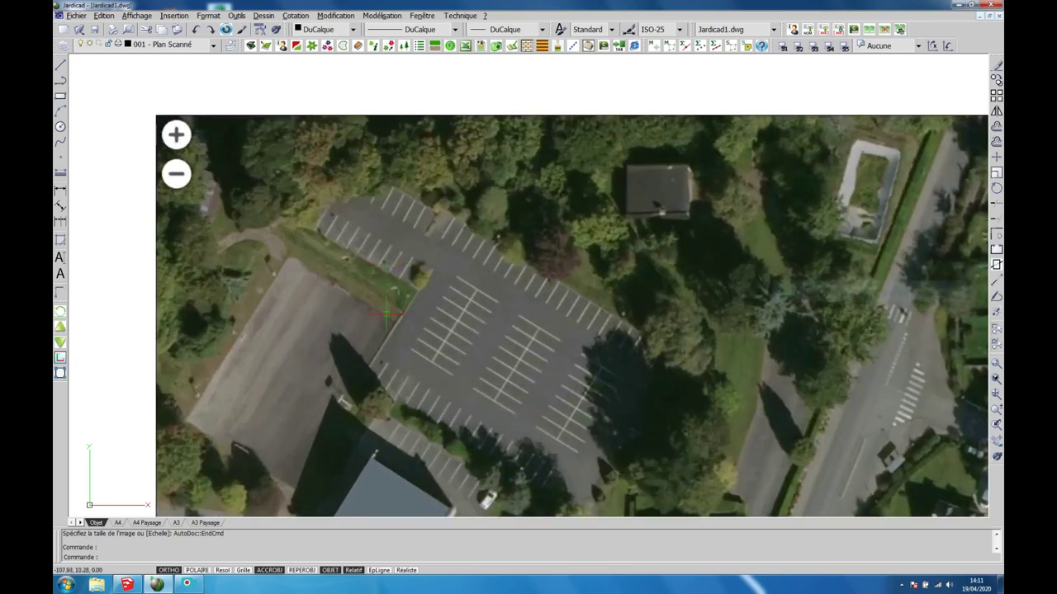
scroll(386, 312, "down", 3)
scroll(385, 312, "up", 3)
middle_click_drag(383, 304, 389, 205)
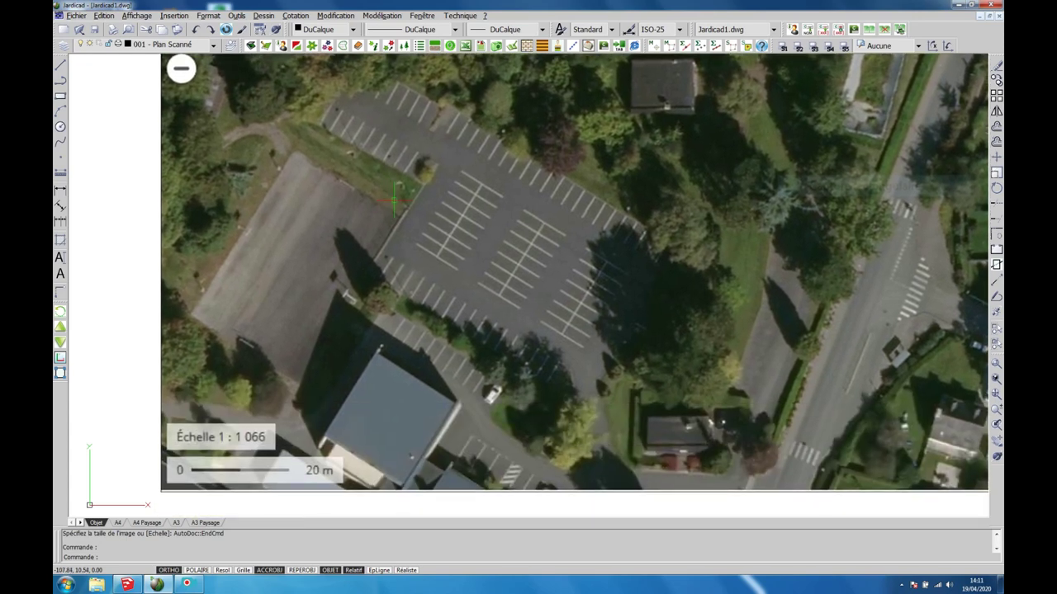
scroll(337, 374, "up", 1)
scroll(338, 375, "up", 1)
mouse_move(344, 335)
middle_mouse_down()
mouse_move(377, 240)
mouse_move(392, 235)
middle_mouse_up()
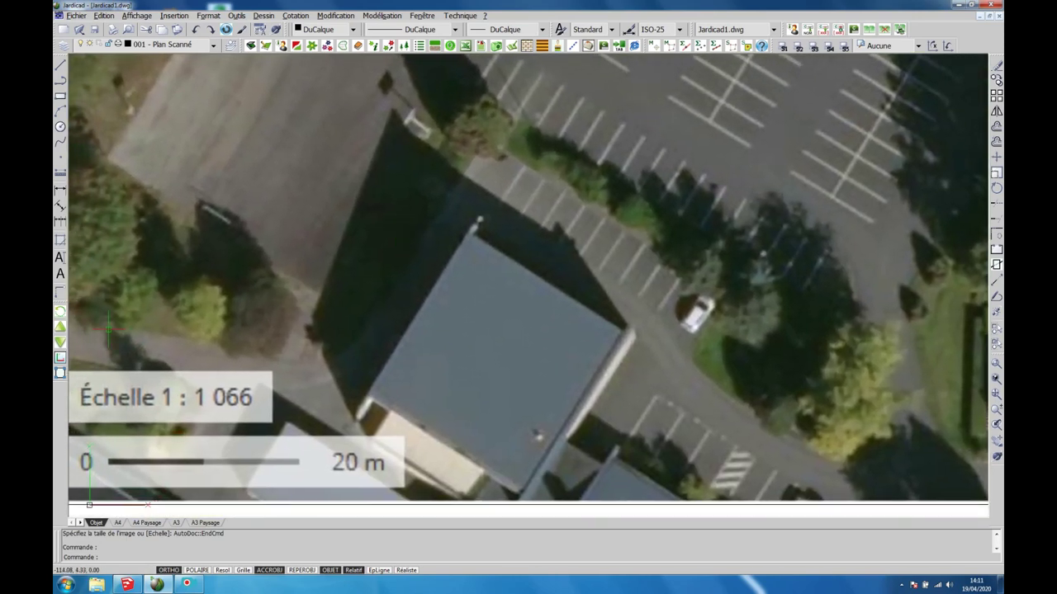
left_click(60, 65)
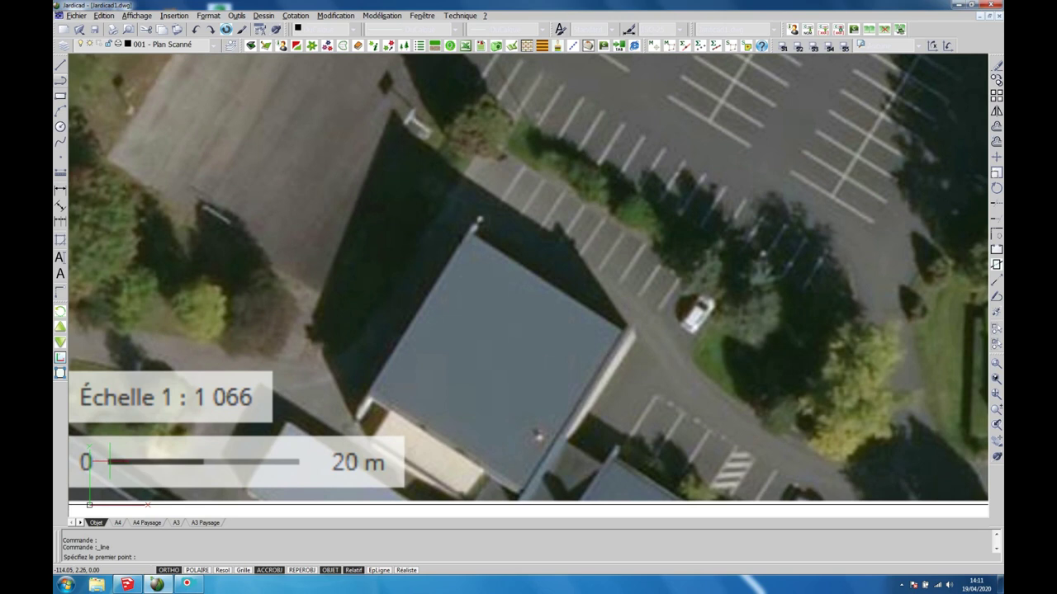
left_click(106, 461)
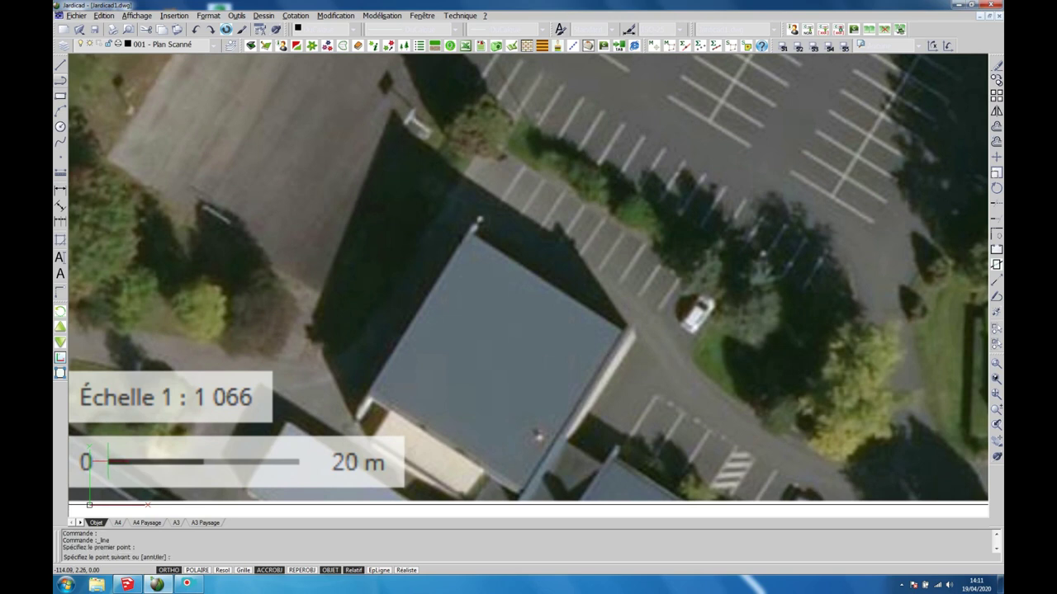
left_click(299, 464)
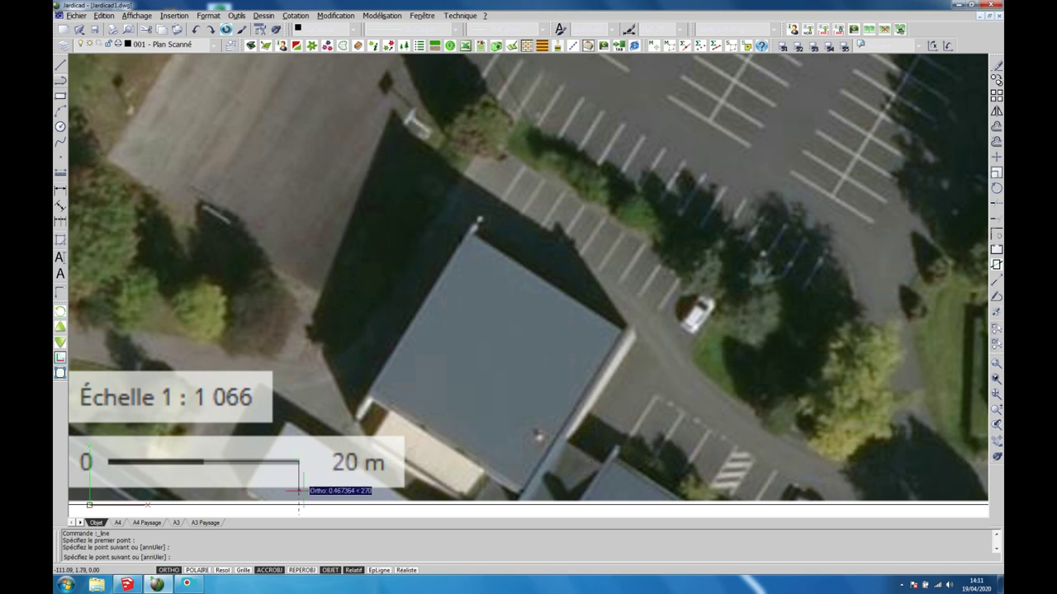
key("Return")
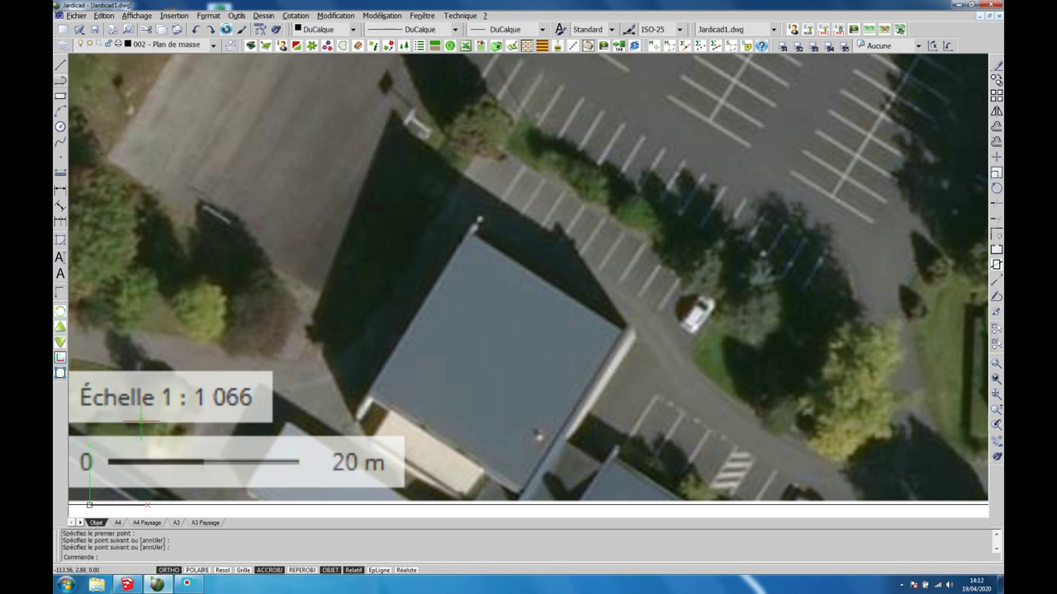
Rescale the drawing so the scale-bar line has a reference length of 20
key("F12")
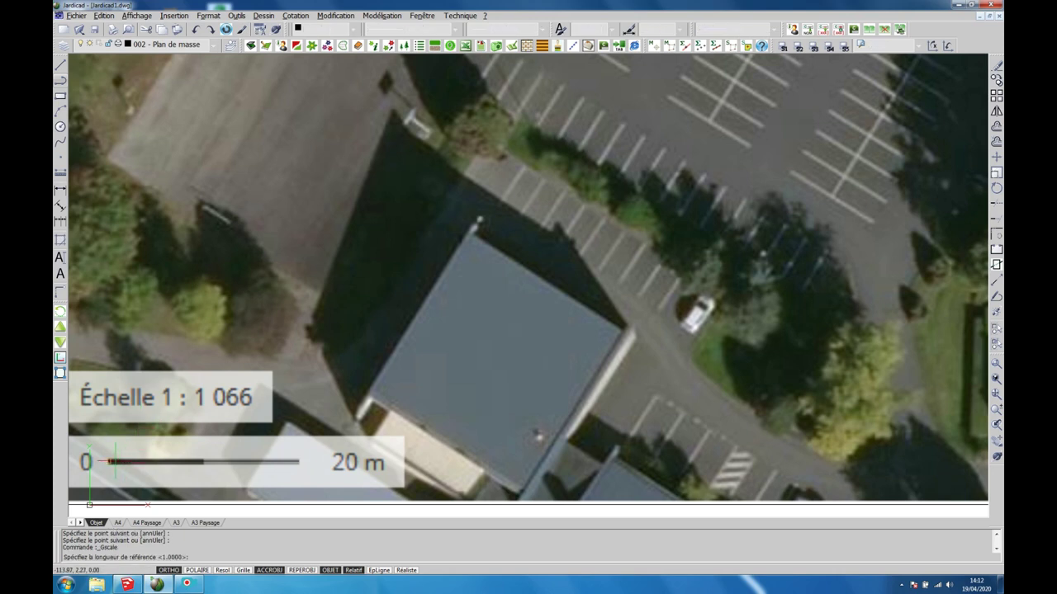
left_click(107, 462)
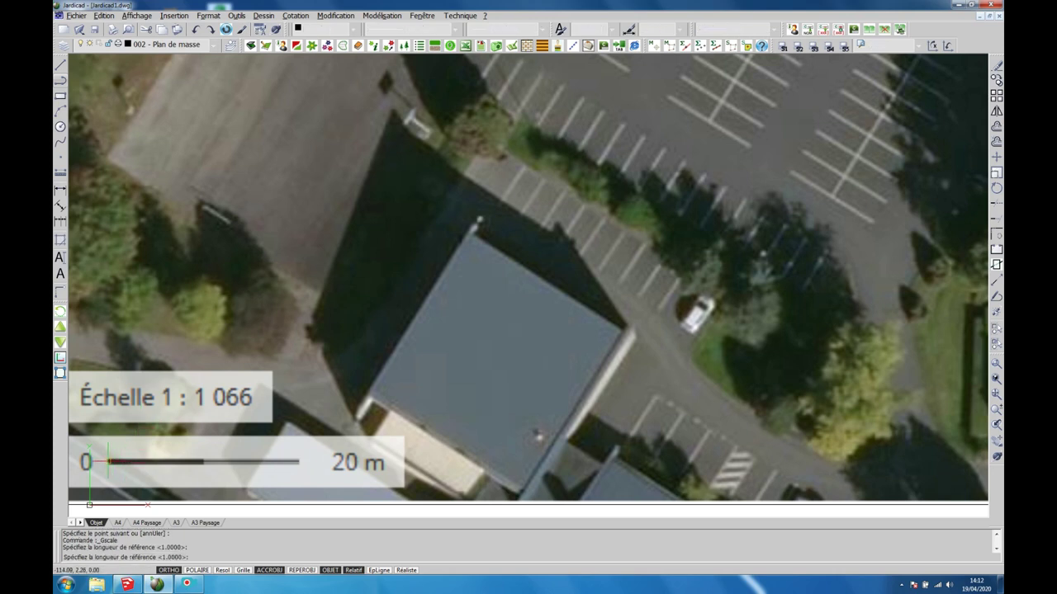
left_click(299, 463)
left_click(299, 463)
type("20")
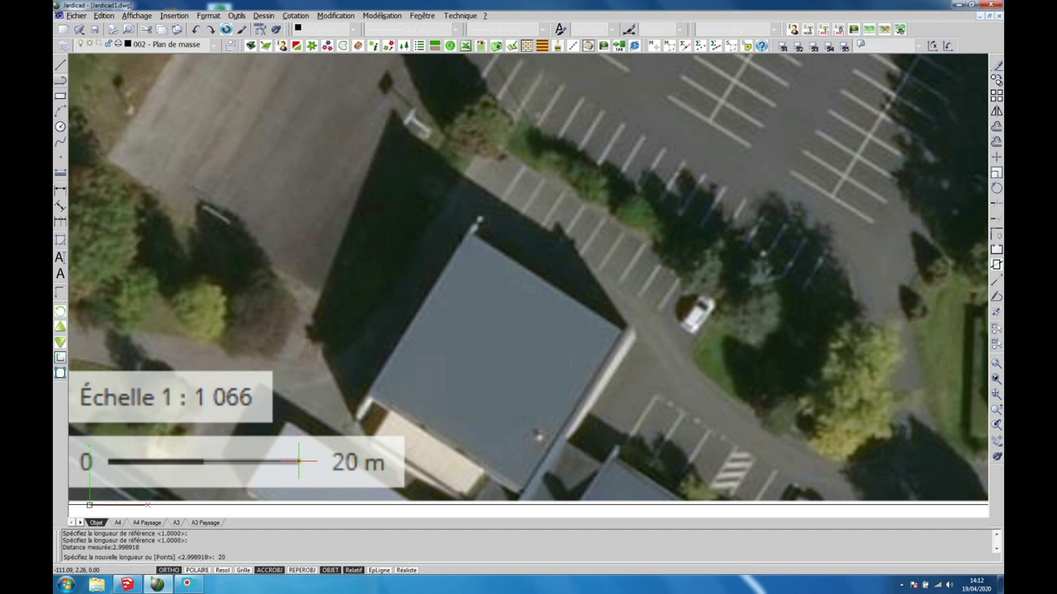
key("Return")
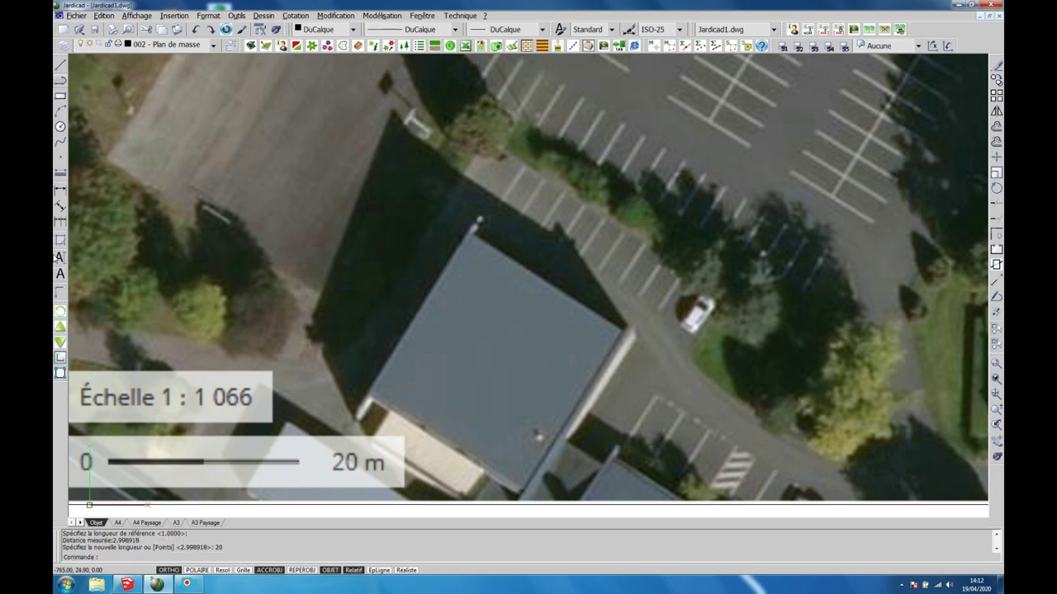
Label the scale bar with a 20.00 linear dimension, then launch SketchUp Make
left_click(60, 189)
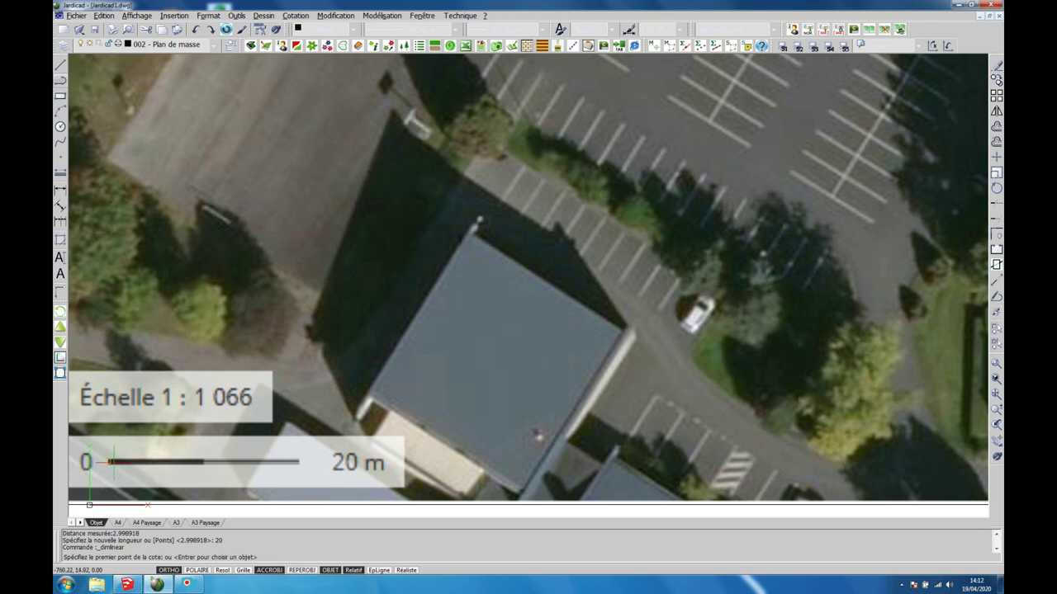
left_click(108, 461)
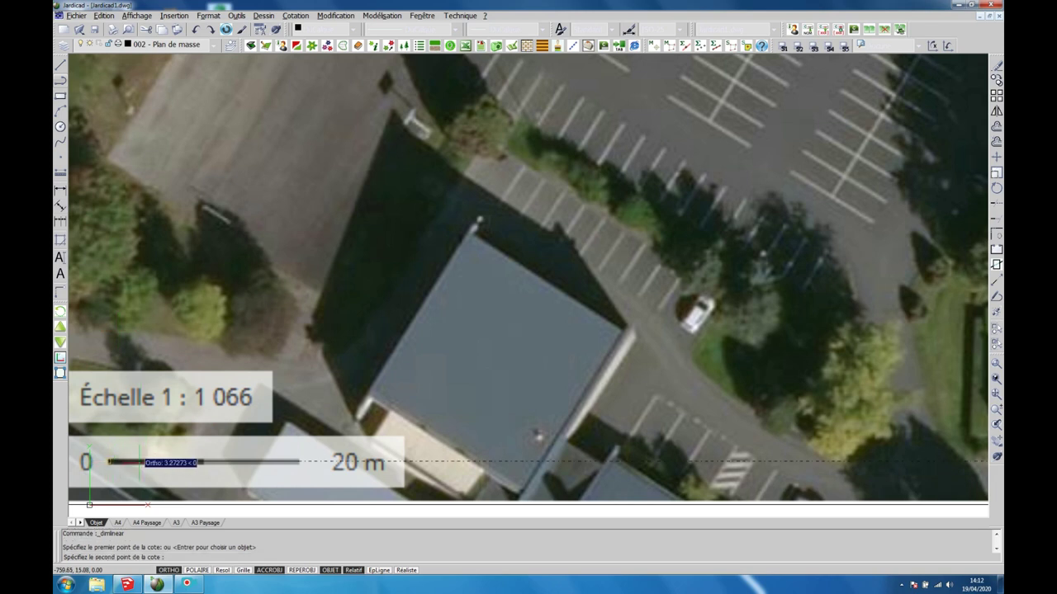
left_click(298, 461)
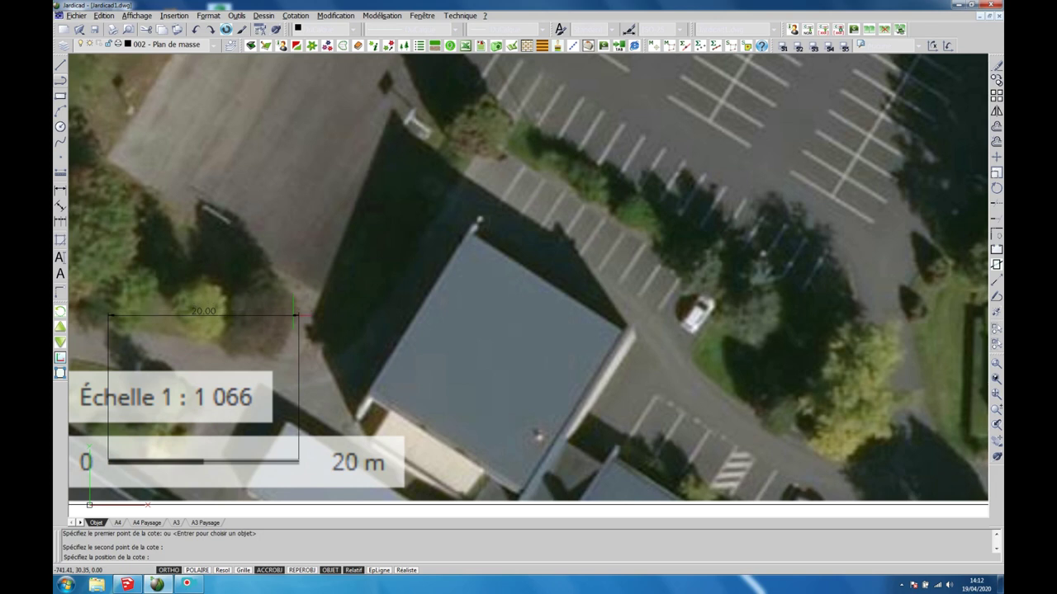
left_click(296, 380)
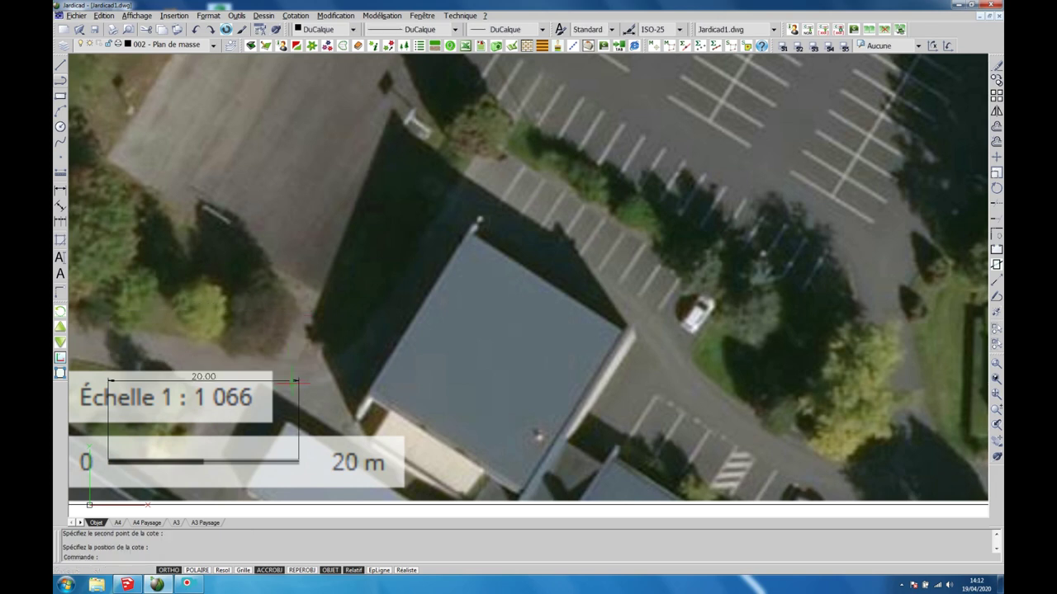
left_click(156, 582)
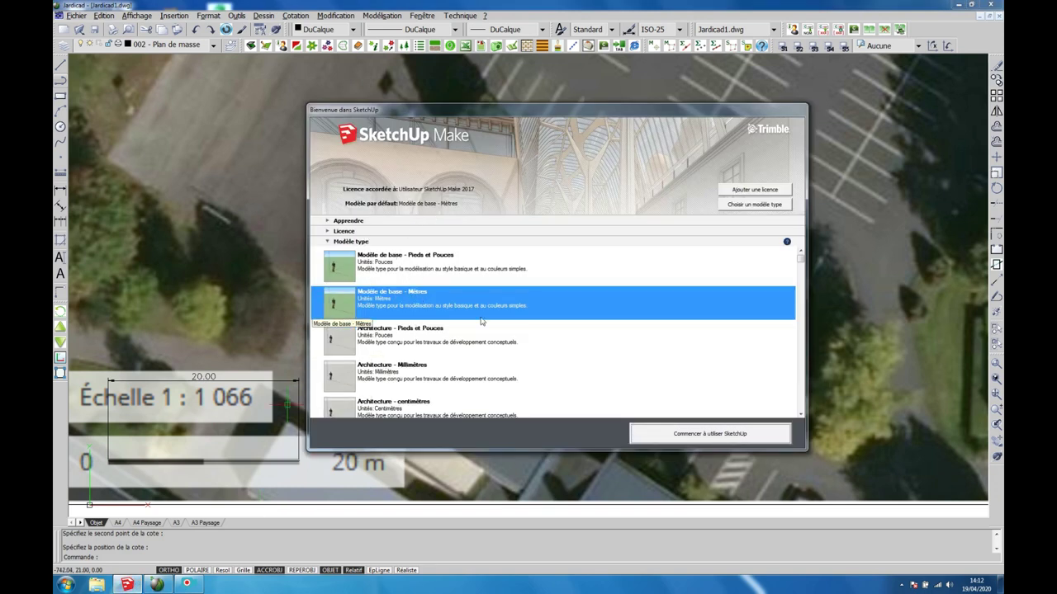
Start a Meters-template model and delete the default person figure
left_click(659, 434)
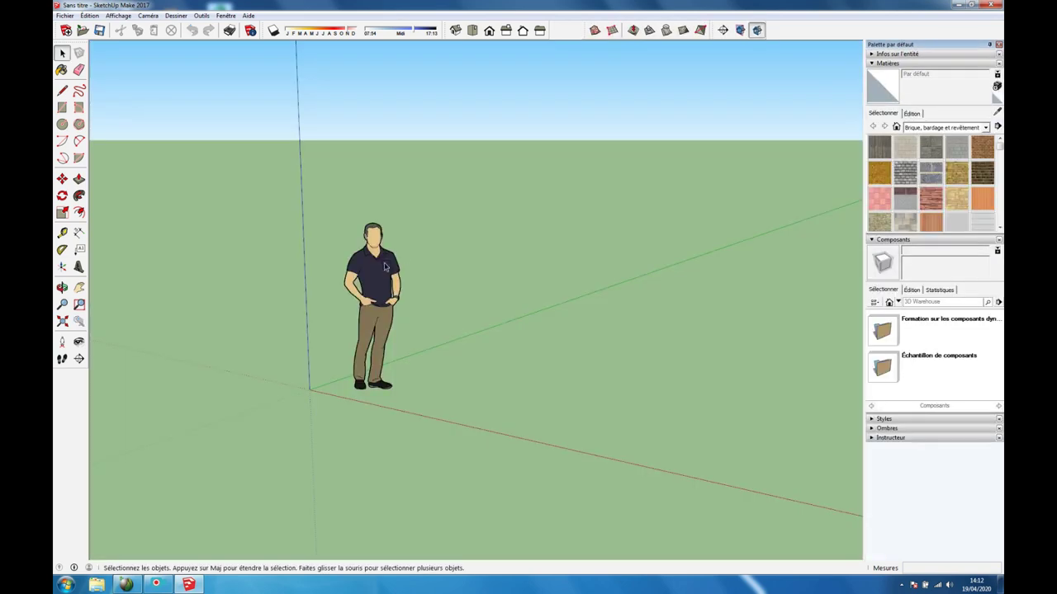
left_click(383, 267)
key("Delete")
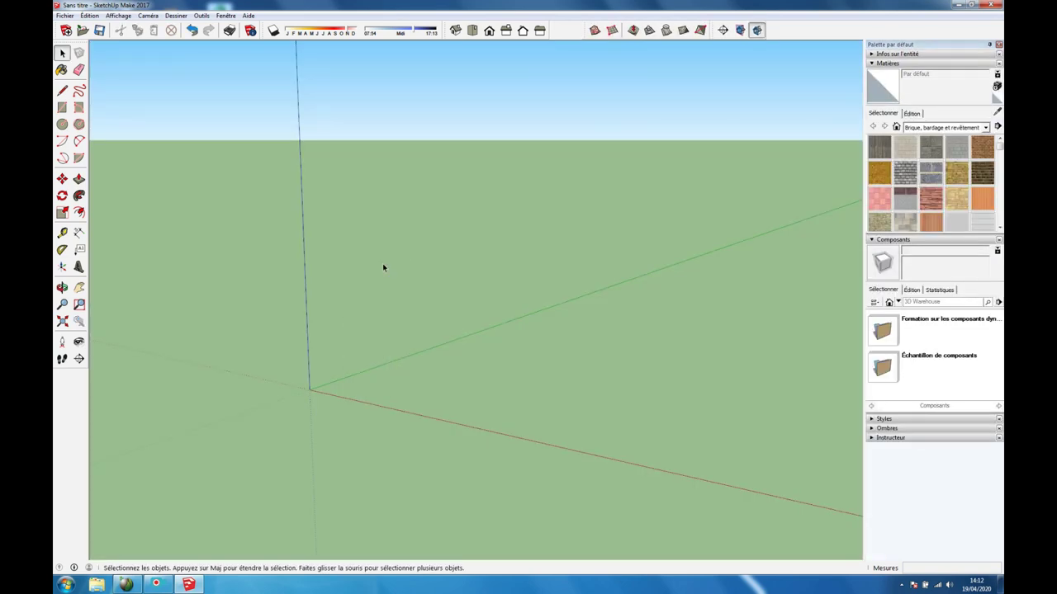
Import lycee.png into the model as a PNG image
left_click(65, 15)
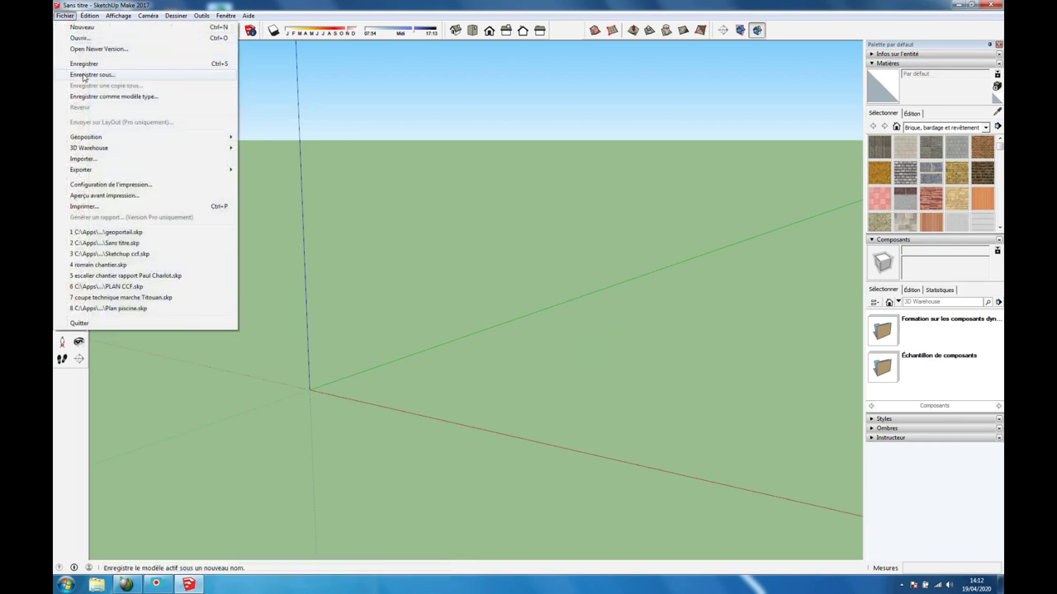
left_click(130, 161)
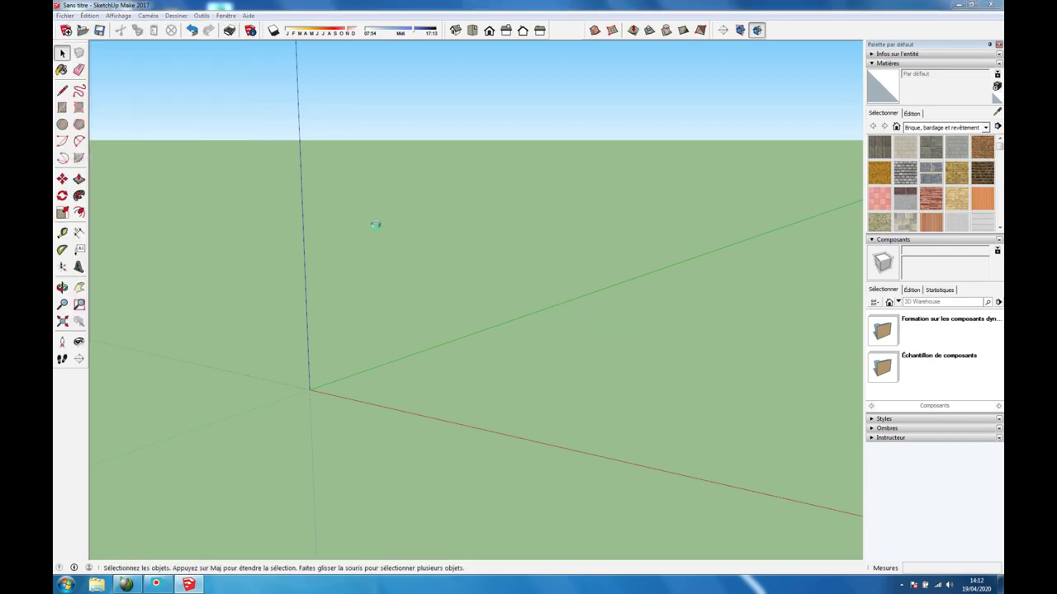
left_click(178, 100)
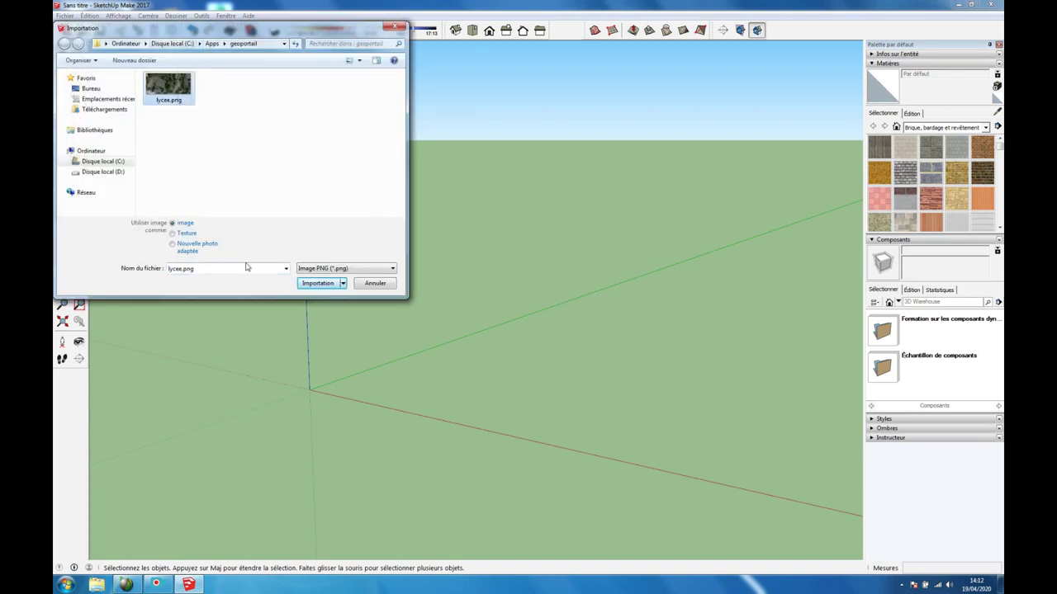
left_click(325, 271)
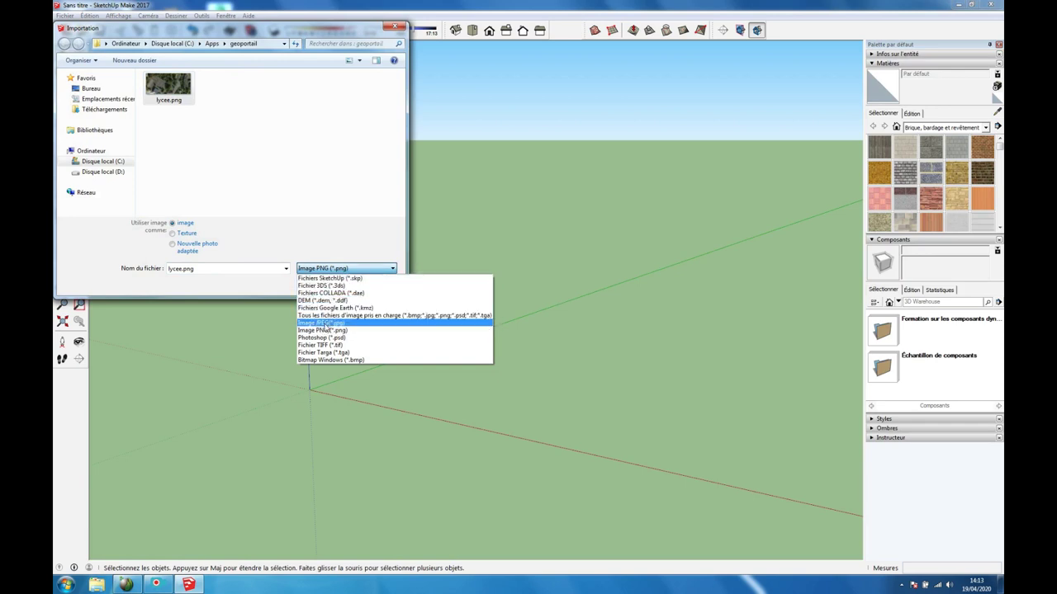
left_click(325, 331)
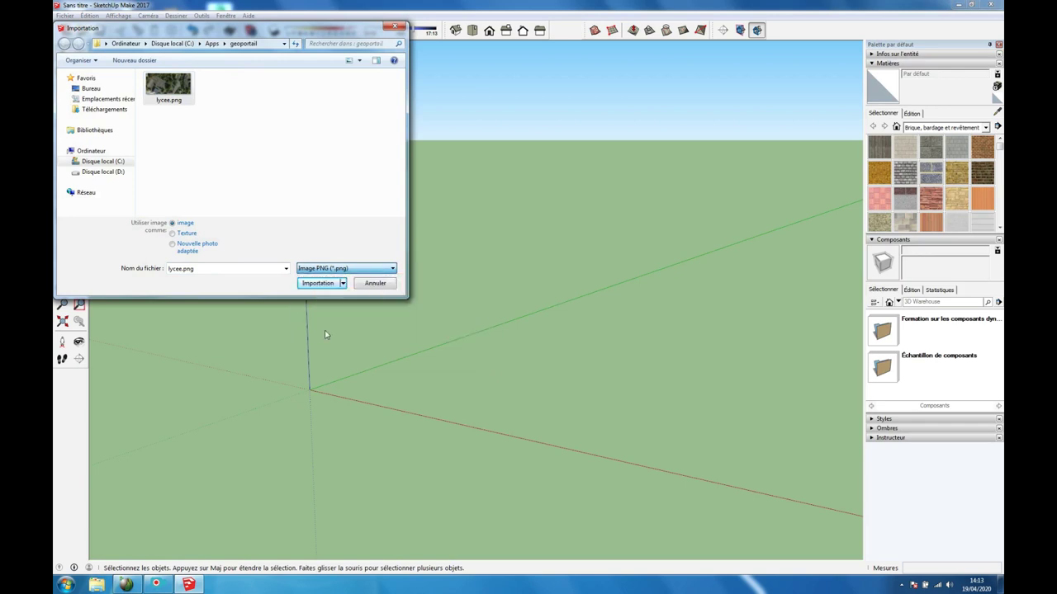
left_click(318, 283)
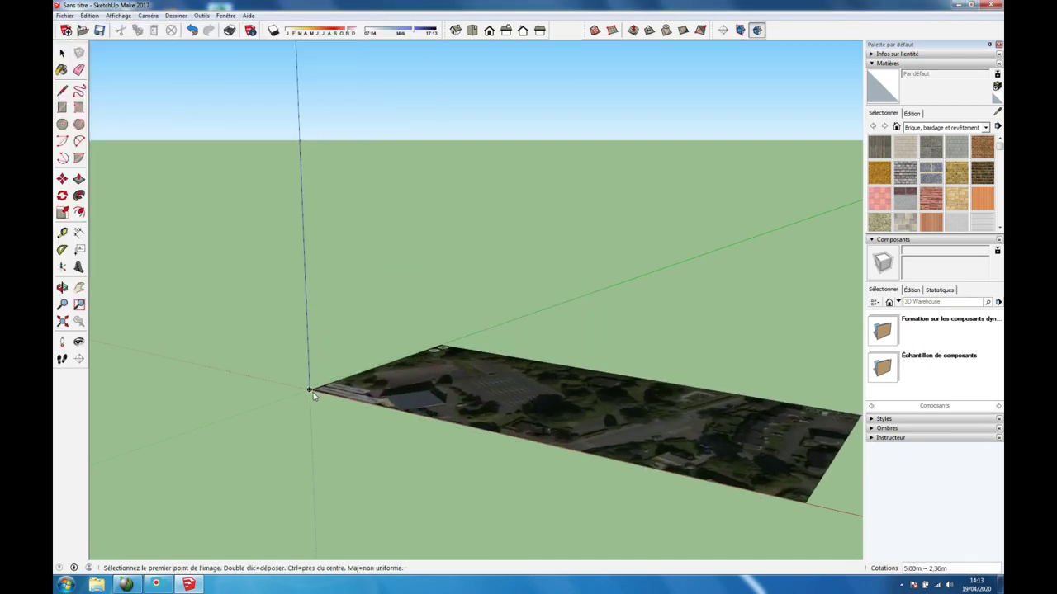
Place the aerial image flat from the origin, then orbit and zoom onto it
left_click(310, 390)
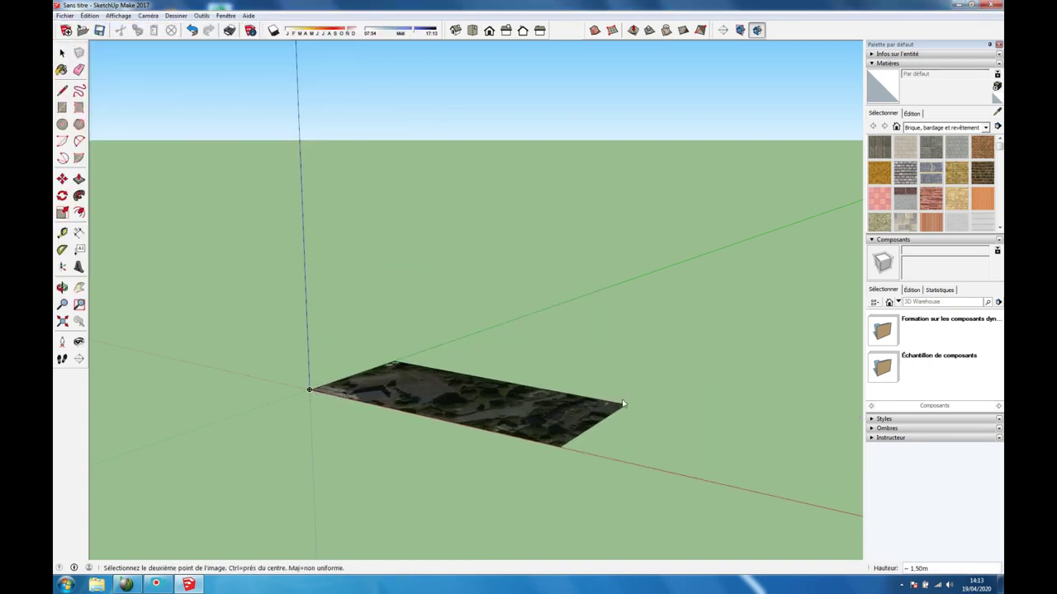
left_click(711, 411)
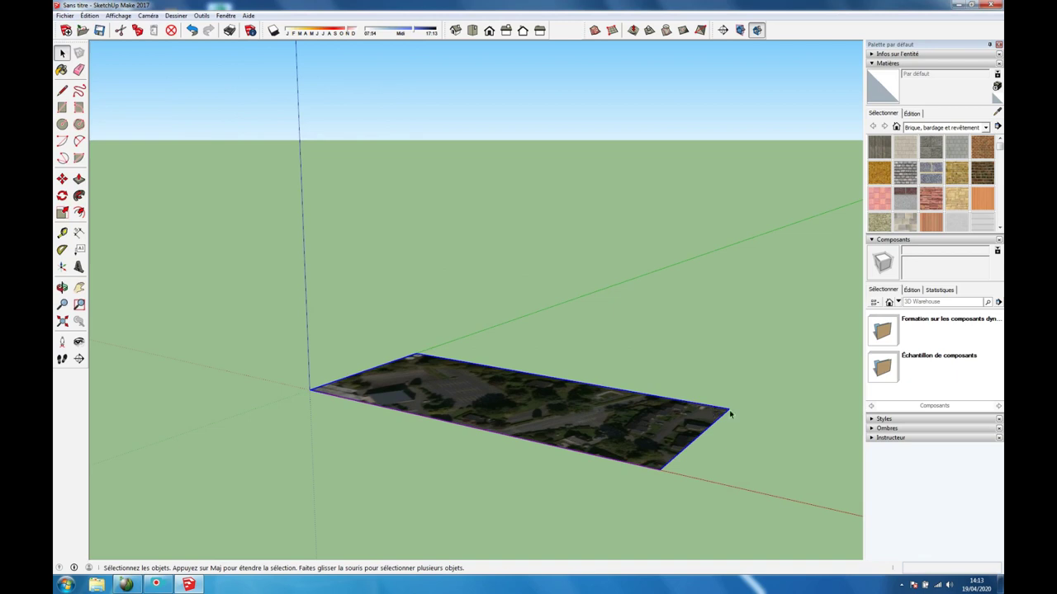
middle_click_drag(441, 427, 486, 465)
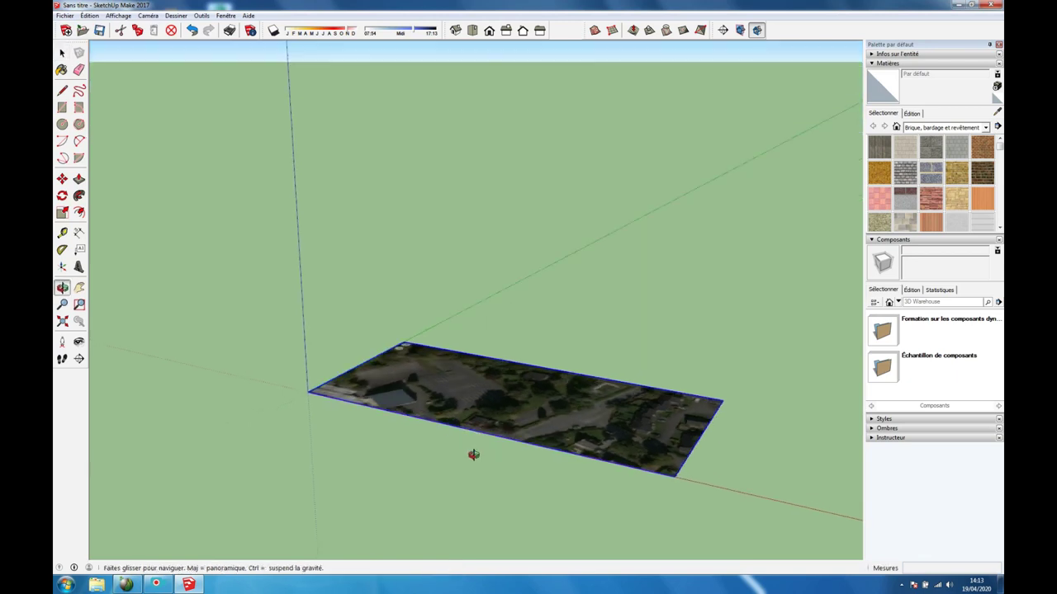
mouse_move(426, 428)
middle_mouse_down()
mouse_move(484, 479)
mouse_move(427, 490)
middle_mouse_up()
scroll(421, 487, "up", 2)
scroll(405, 469, "up", 2)
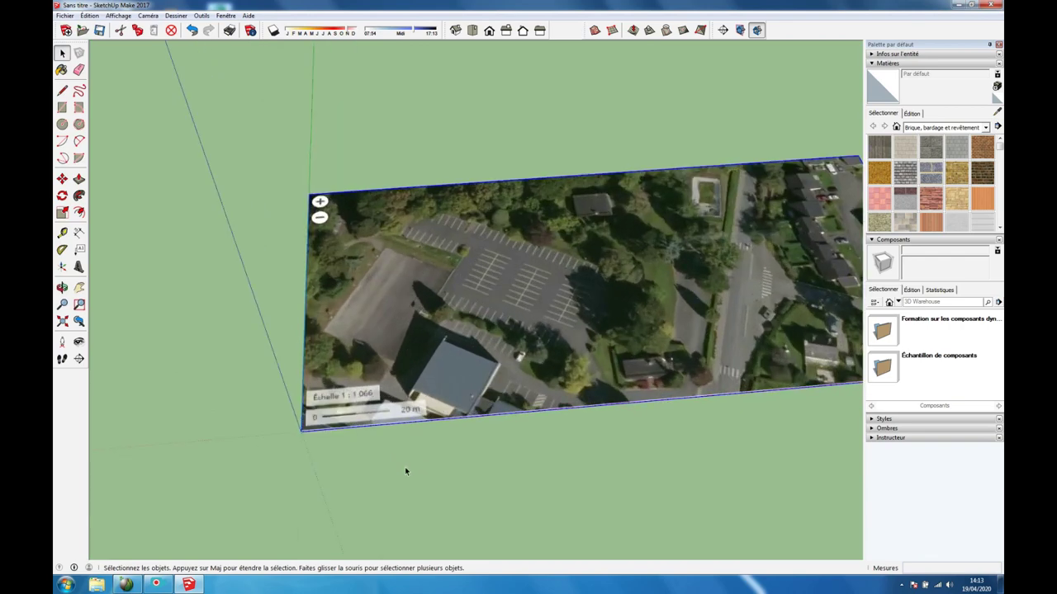
scroll(398, 454, "up", 3)
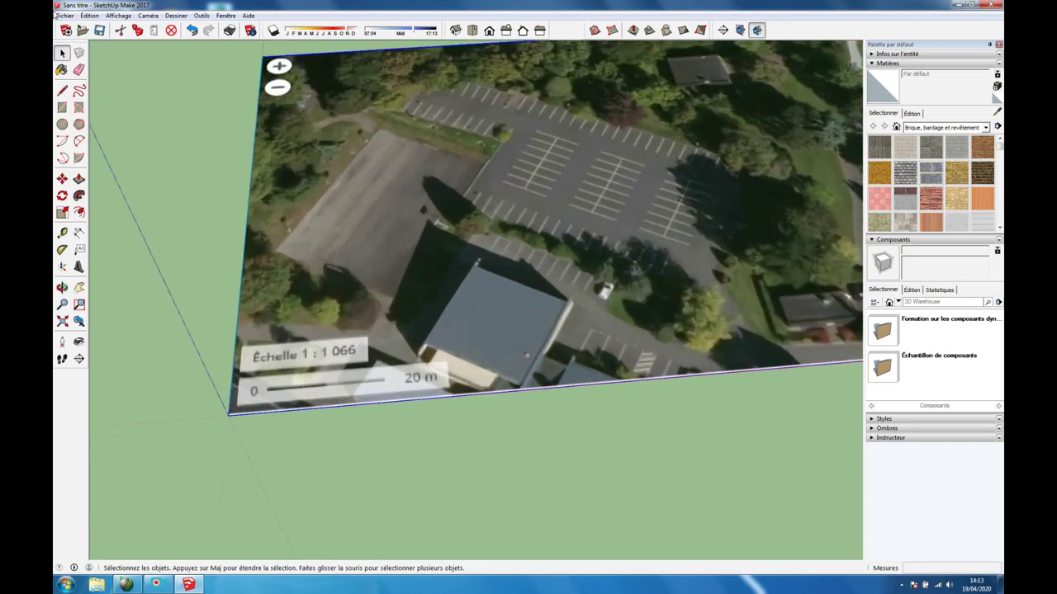
Draw a line along the scale bar from its 0 mark to its 20 m end
left_click(62, 90)
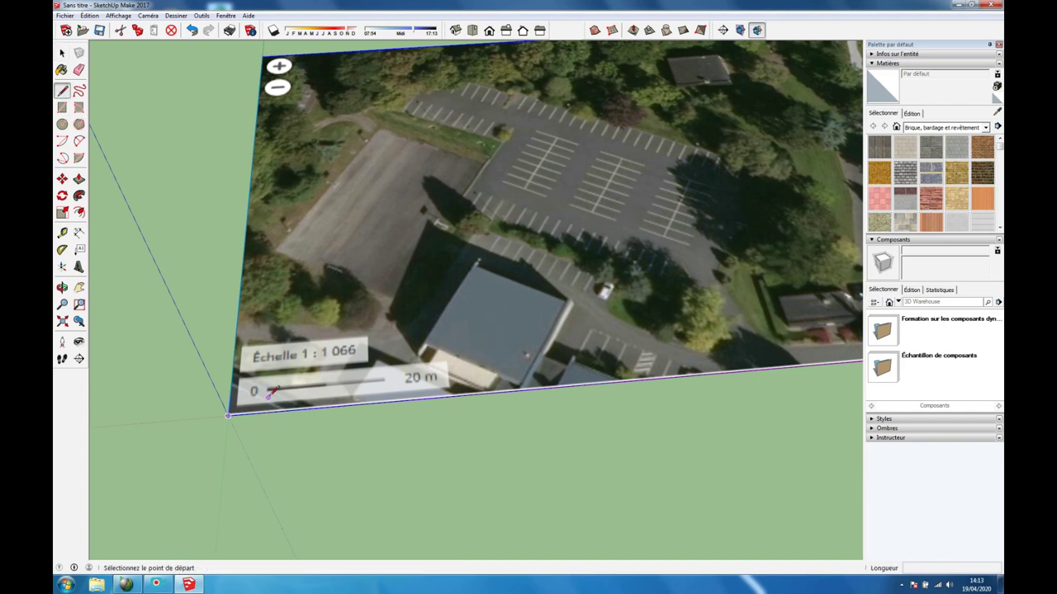
scroll(268, 391, "up", 2)
scroll(266, 390, "up", 2)
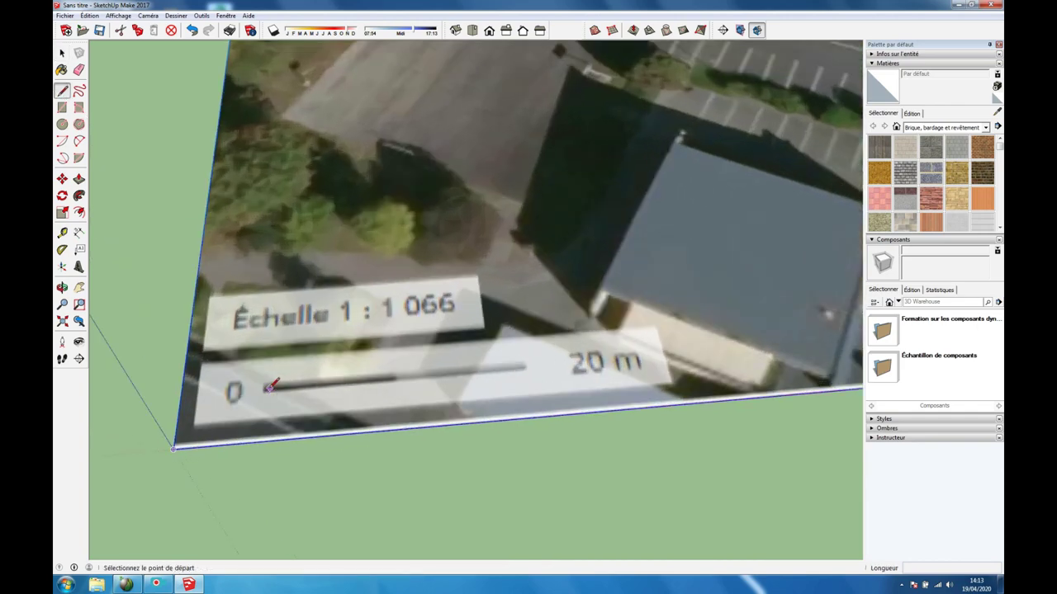
left_click(264, 386)
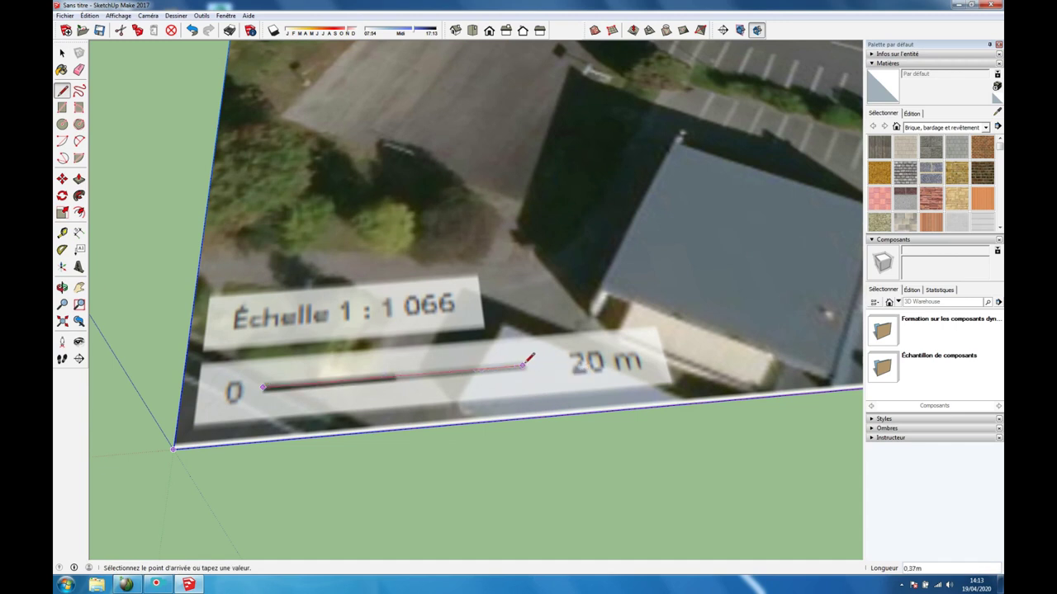
left_click(522, 364)
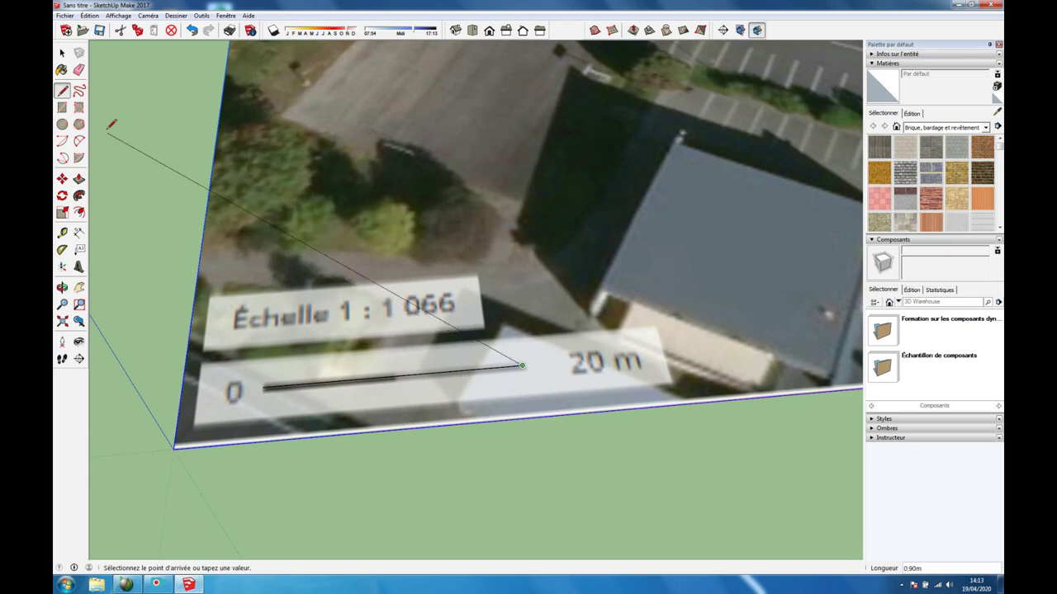
left_click(61, 54)
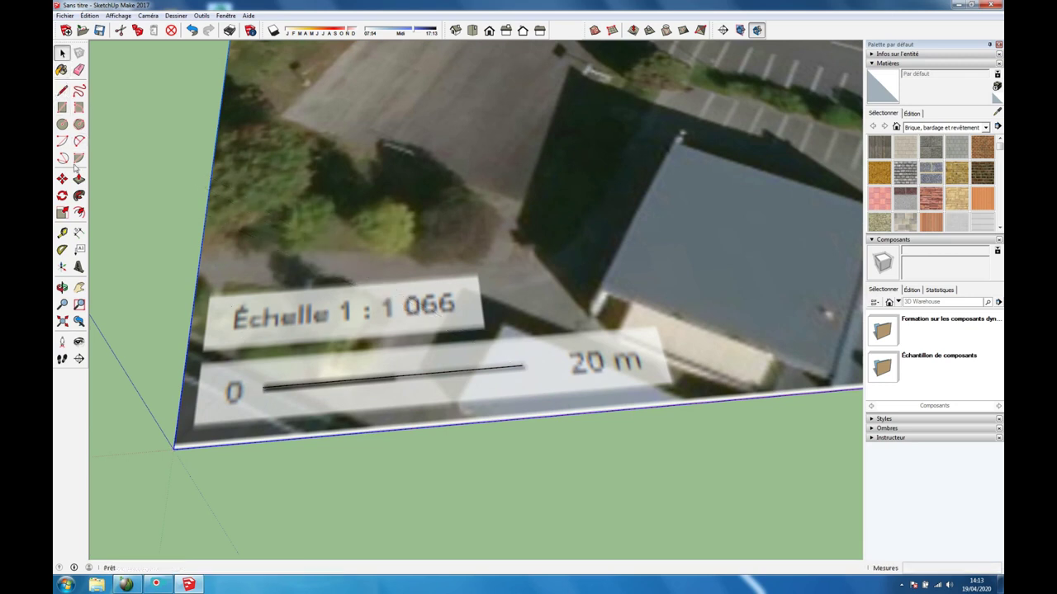
Tape-measure the 0.37m scale bar and enter 20 as its real length
left_click(63, 234)
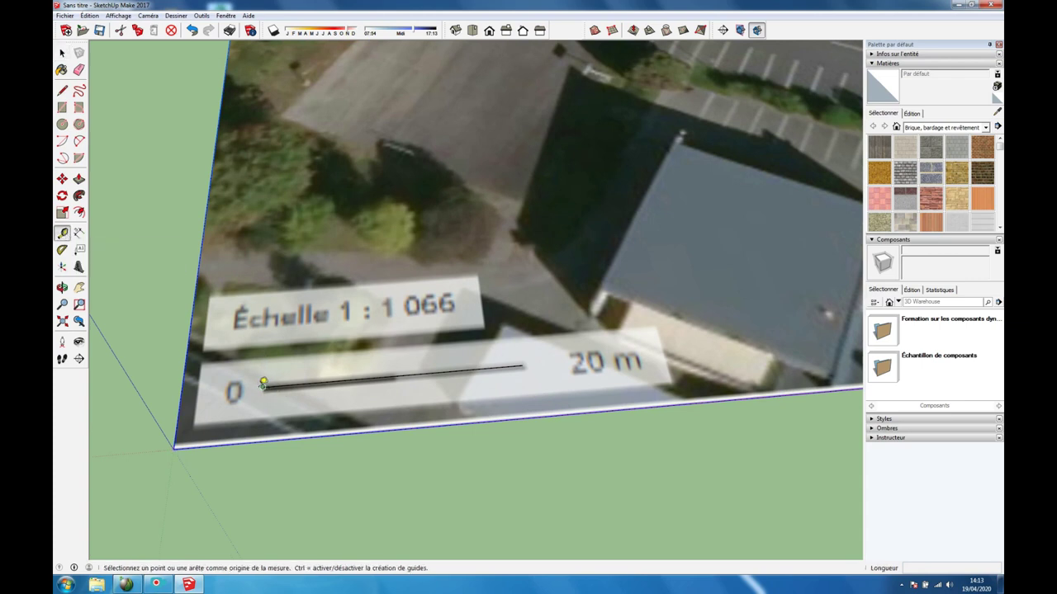
left_click(262, 386)
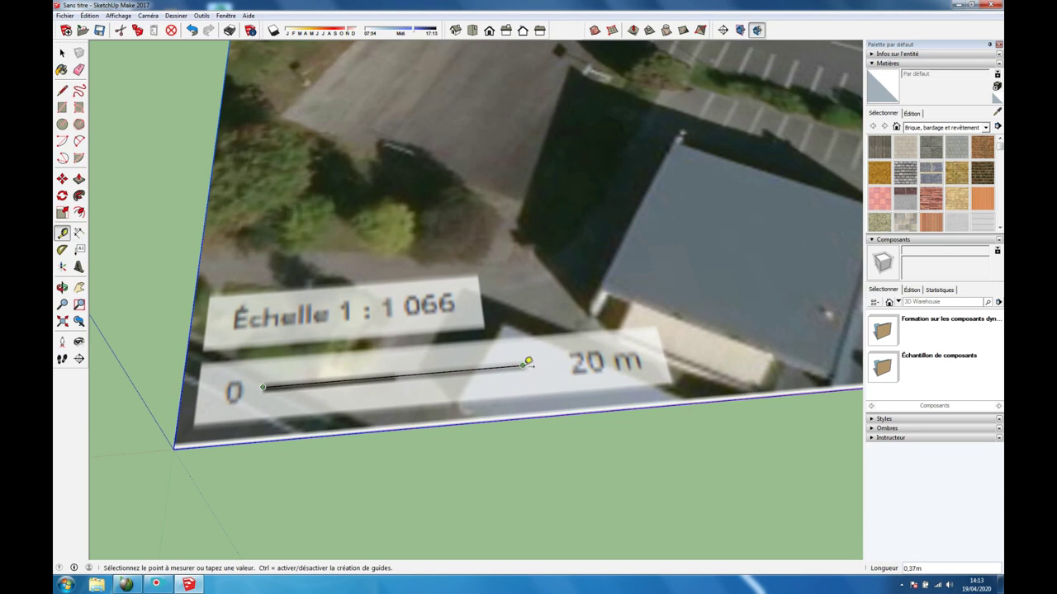
left_click(529, 361)
type("20")
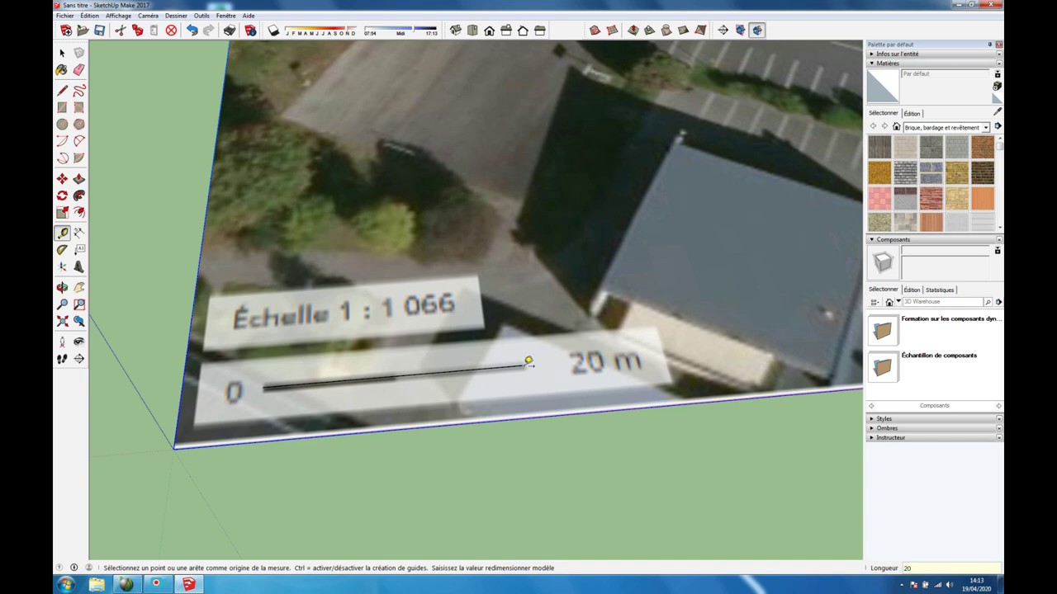
key("Return")
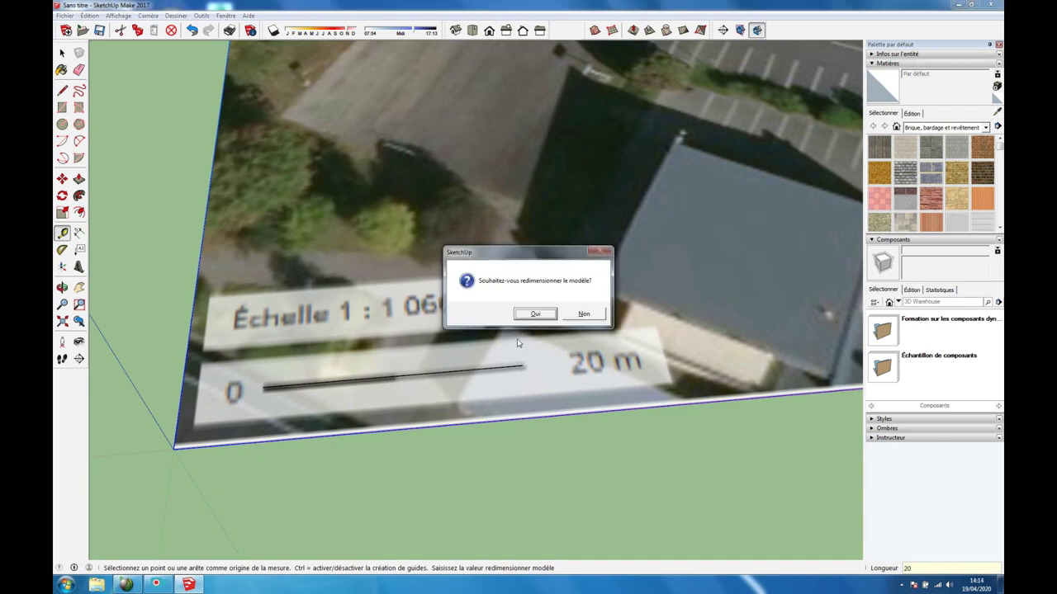
Confirm resizing the model to the 20 m scale, then zoom out and orbit the view
left_click(535, 315)
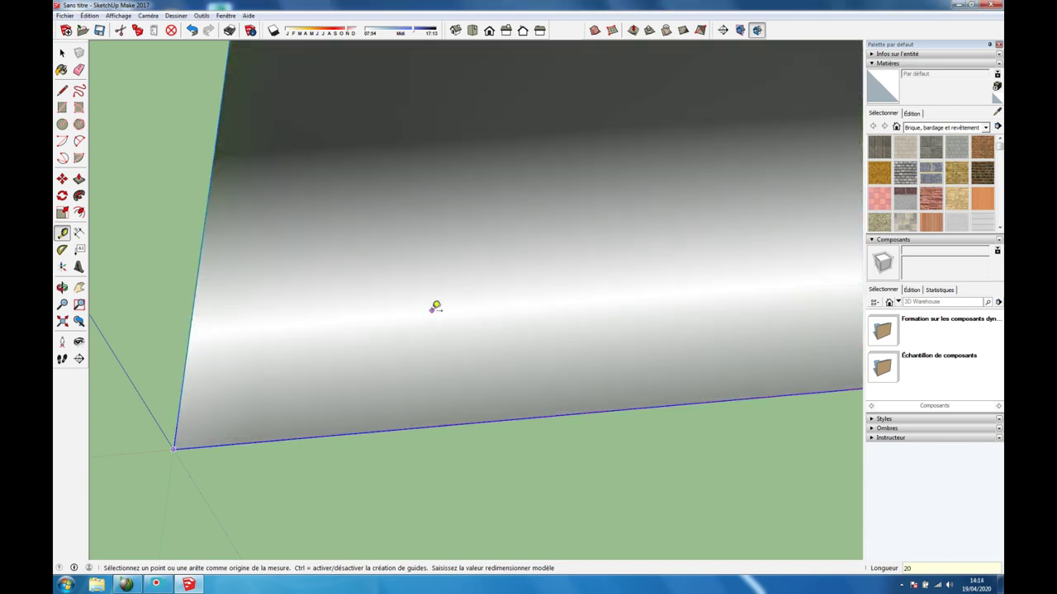
scroll(438, 308, "down", 2)
scroll(436, 306, "down", 2)
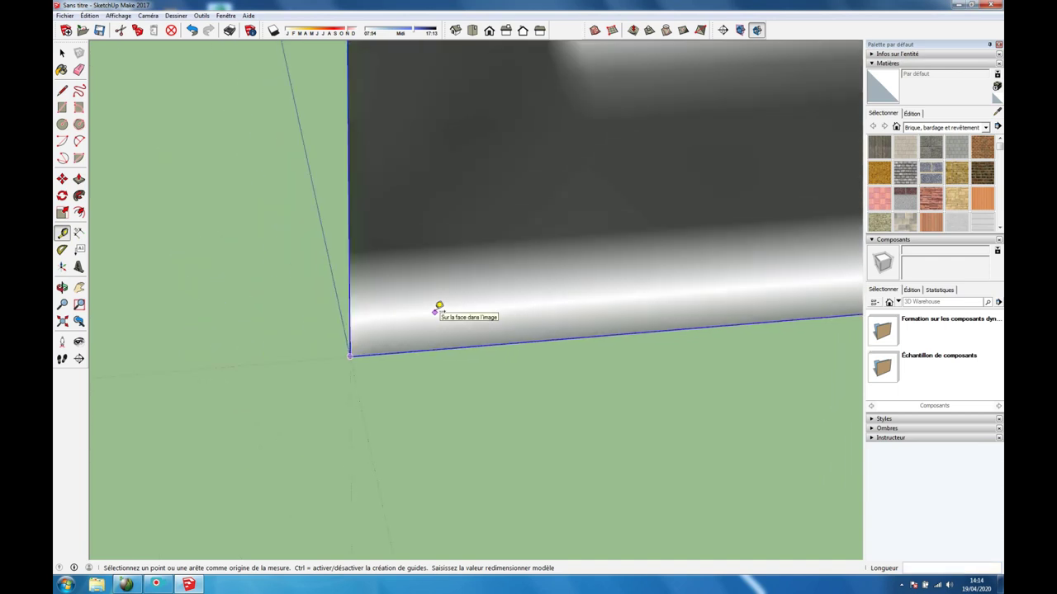
scroll(436, 307, "down", 2)
scroll(470, 314, "down", 2)
scroll(468, 320, "down", 2)
scroll(467, 322, "down", 2)
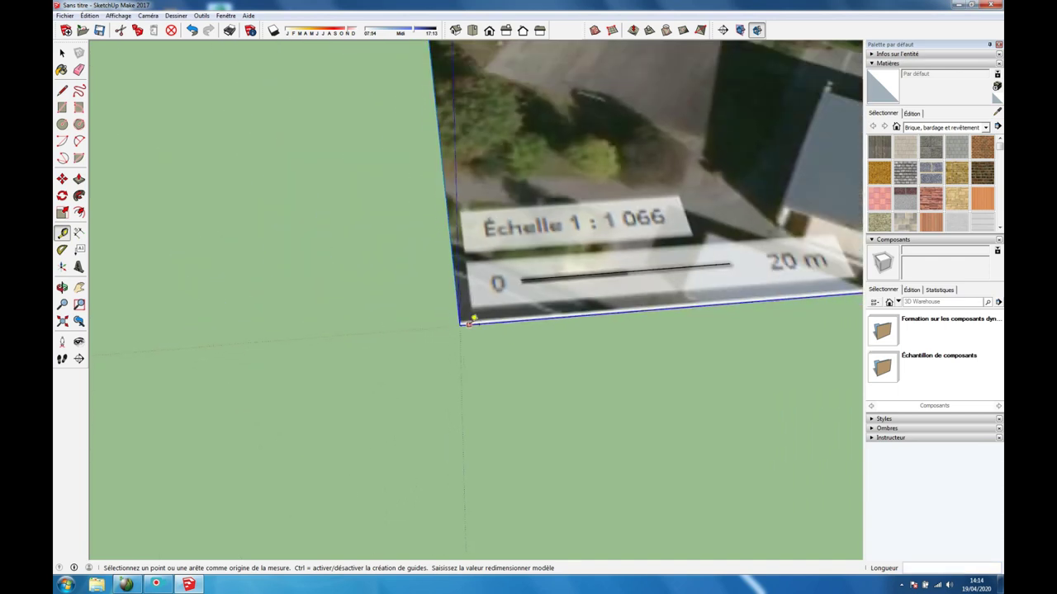
scroll(468, 322, "down", 1)
key("o")
mouse_move(576, 367)
left_mouse_down()
mouse_move(566, 396)
mouse_move(537, 405)
mouse_move(524, 396)
left_mouse_up()
key("t")
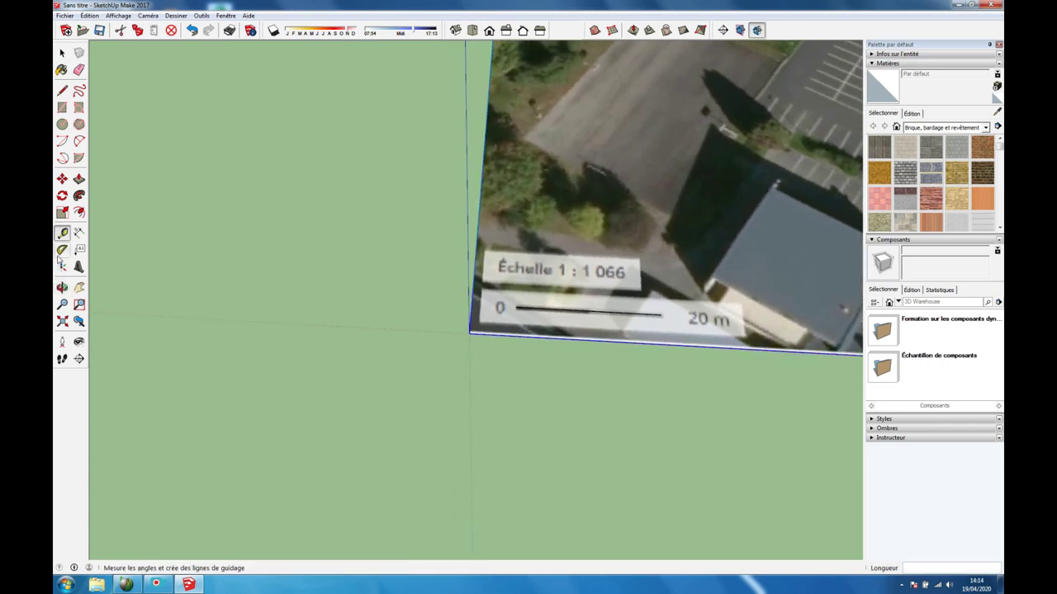
Add a 20,00m dimension from the scale bar's 0 to its 20 m end, placed below it
left_click(79, 234)
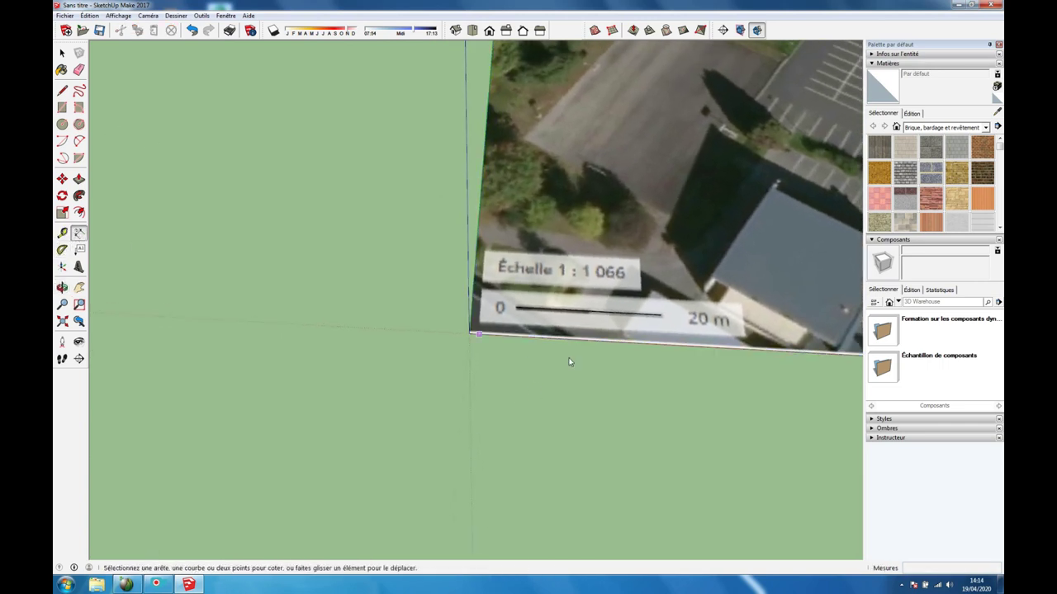
left_click(515, 307)
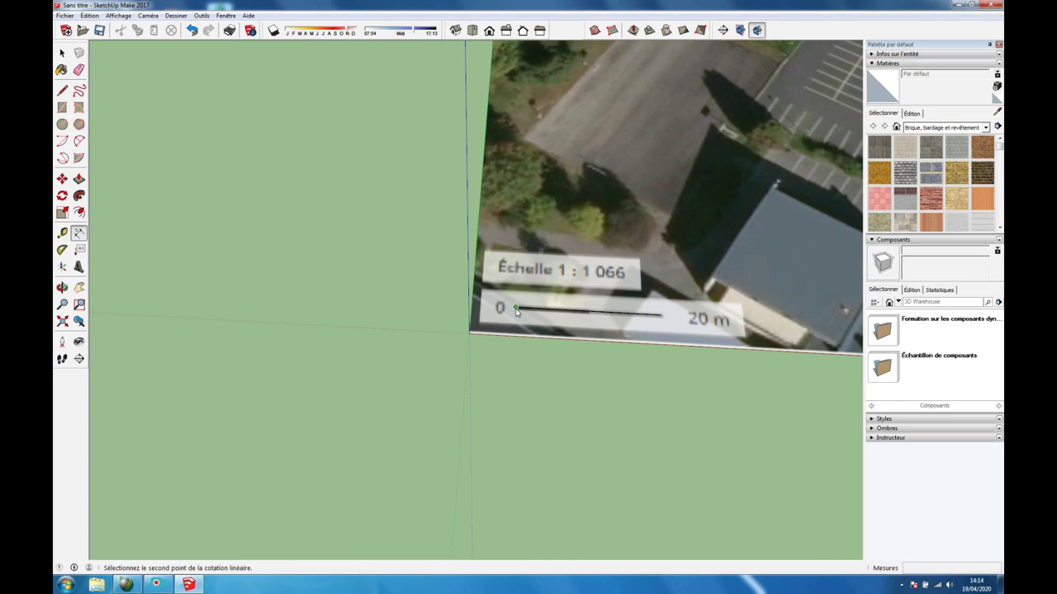
left_click(660, 315)
left_click(658, 423)
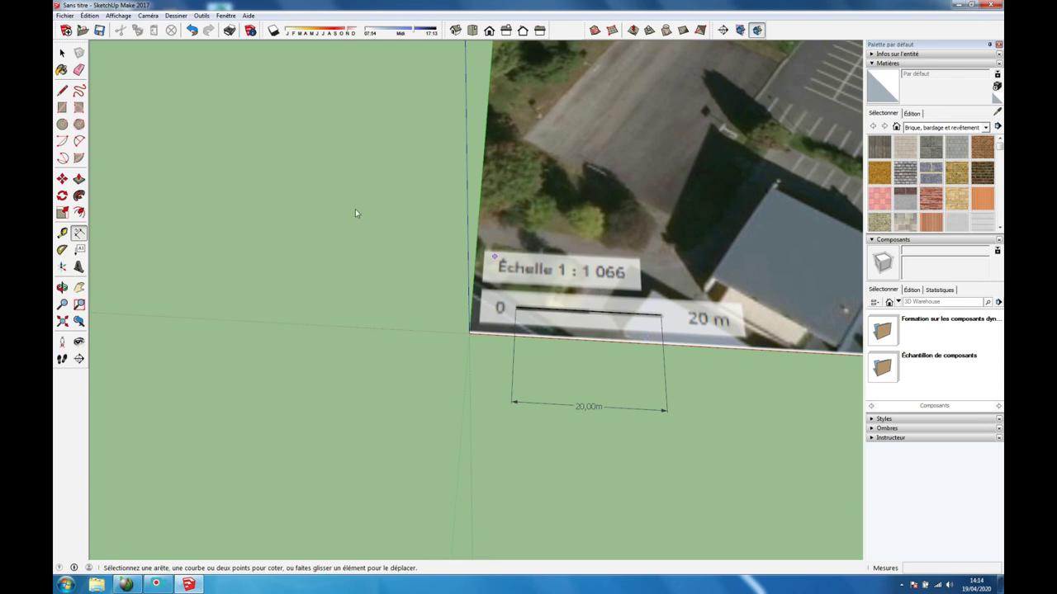
left_click(65, 17)
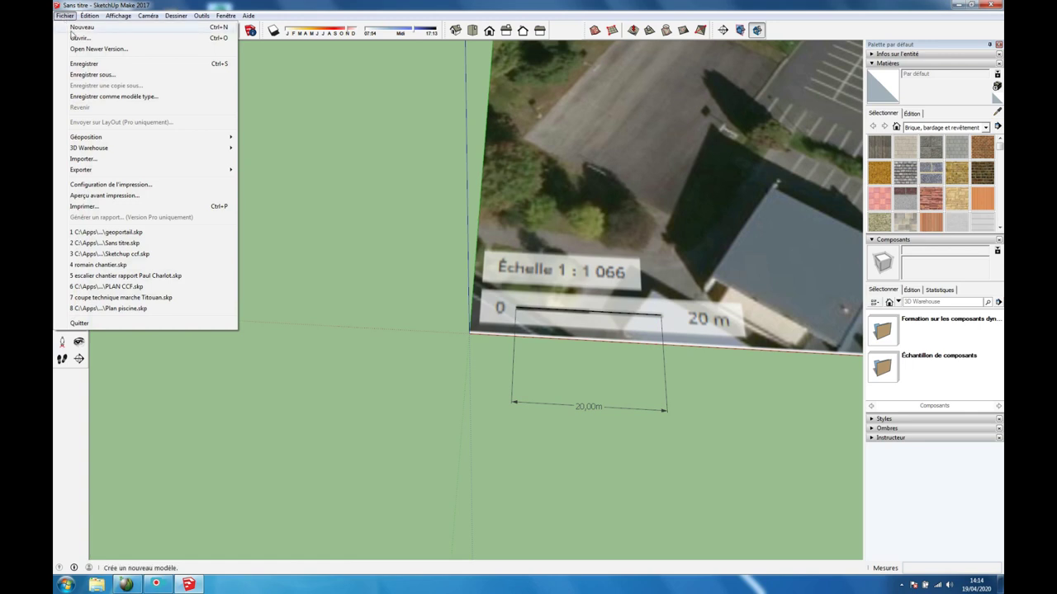
mouse_move(86, 137)
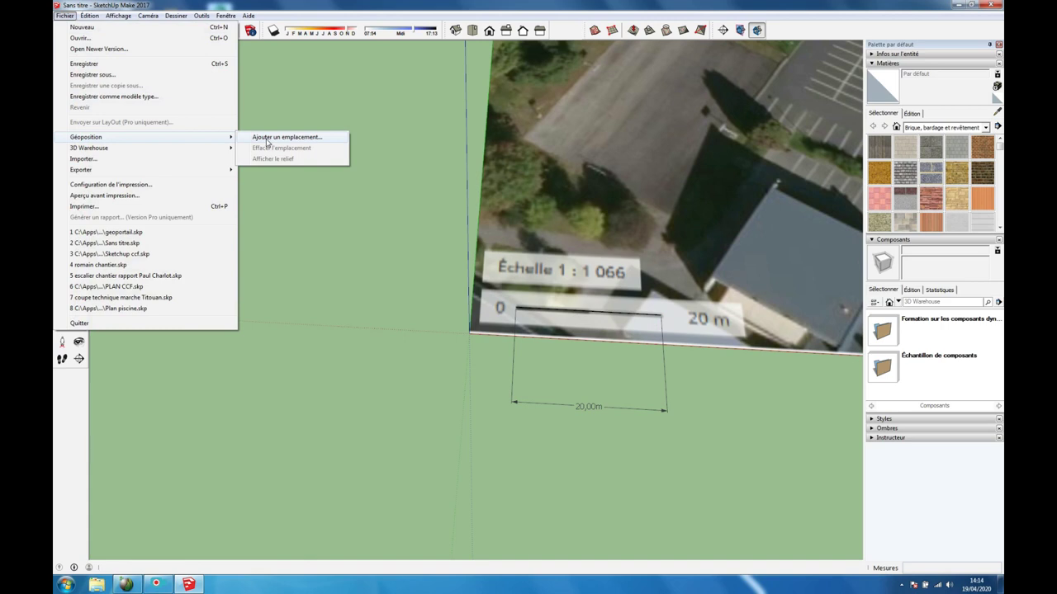
Add the Merdrignac location and import its selected map region into the model
left_click(266, 140)
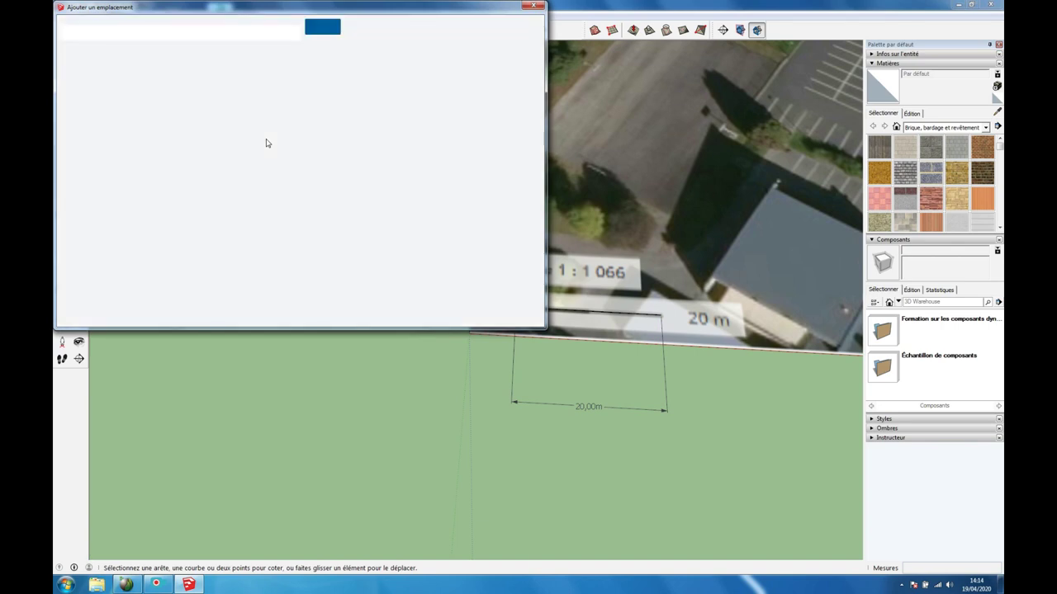
left_click_drag(243, 10, 385, 127)
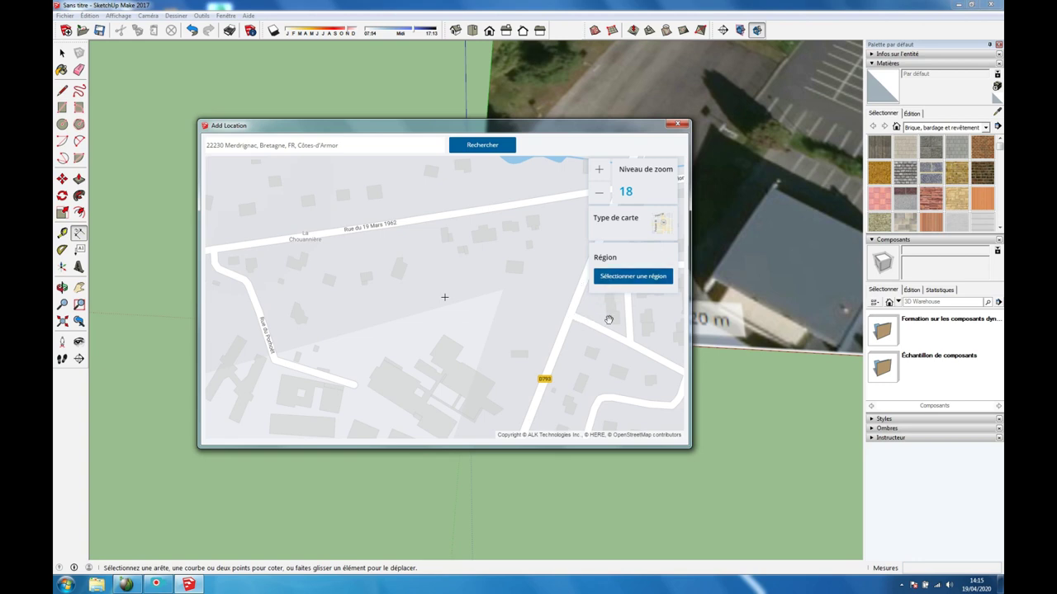
left_click(629, 278)
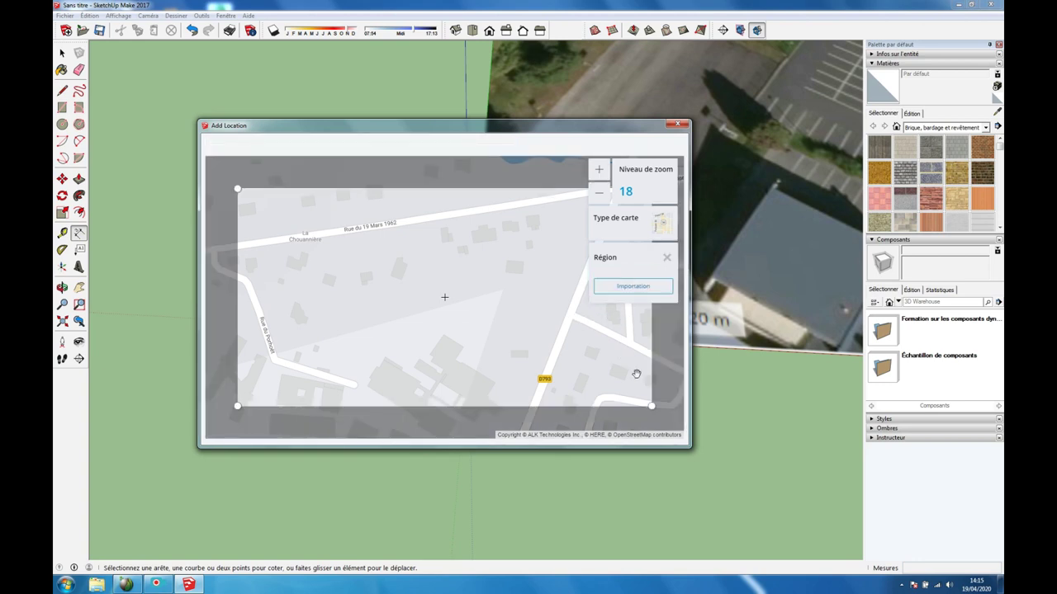
left_click(633, 287)
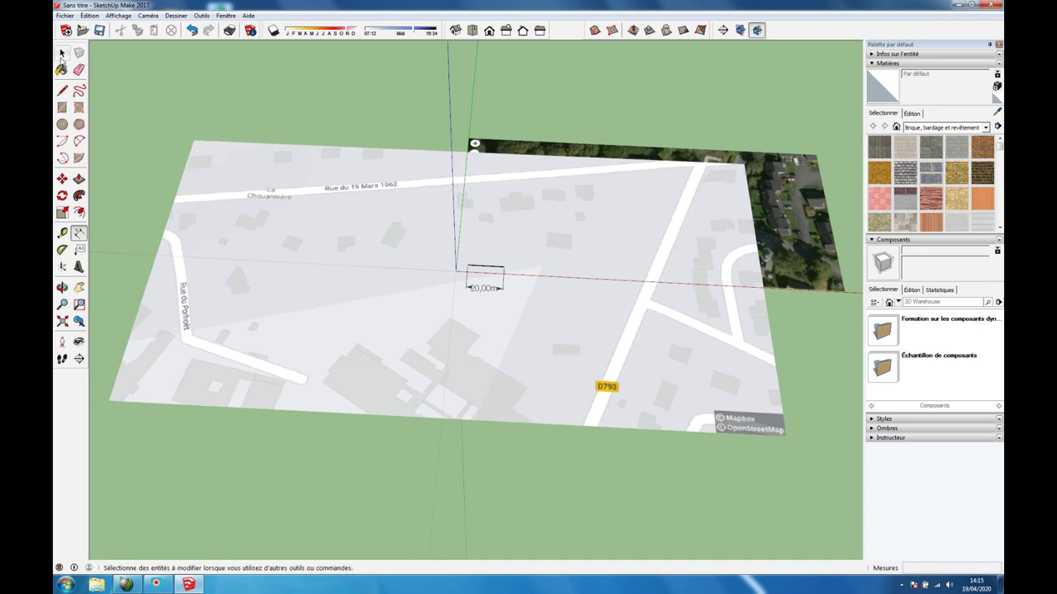
Move the aerial image by its corner to its new position over the site
left_click(63, 54)
left_click(776, 231)
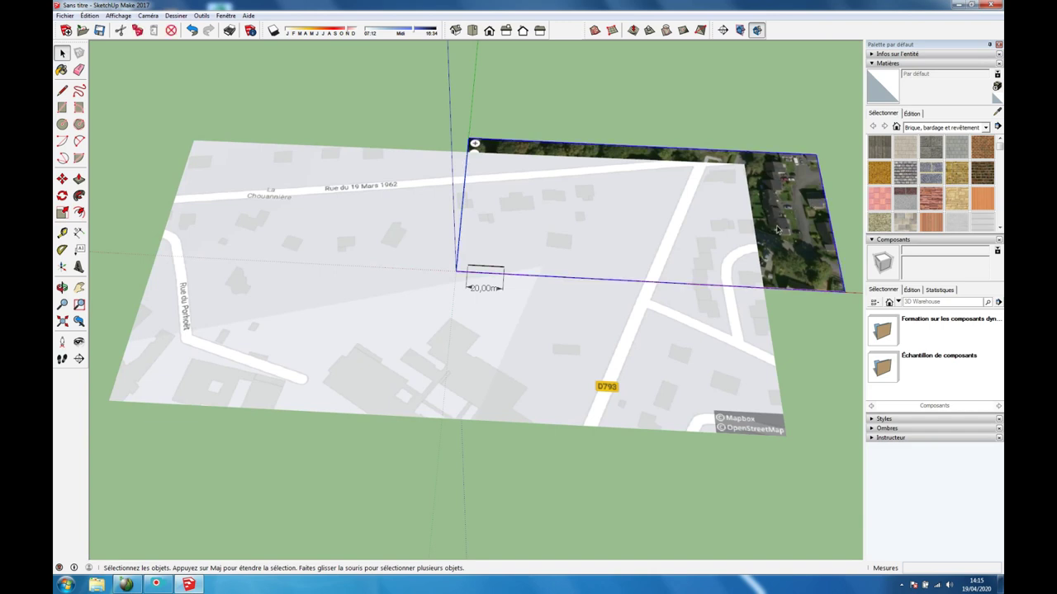
left_click(62, 178)
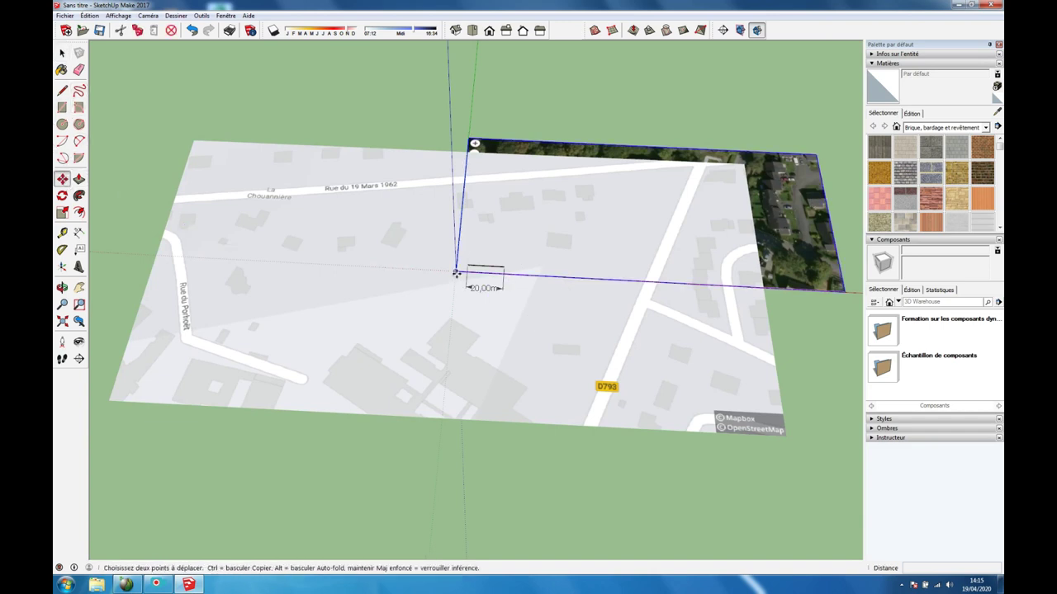
left_click(455, 274)
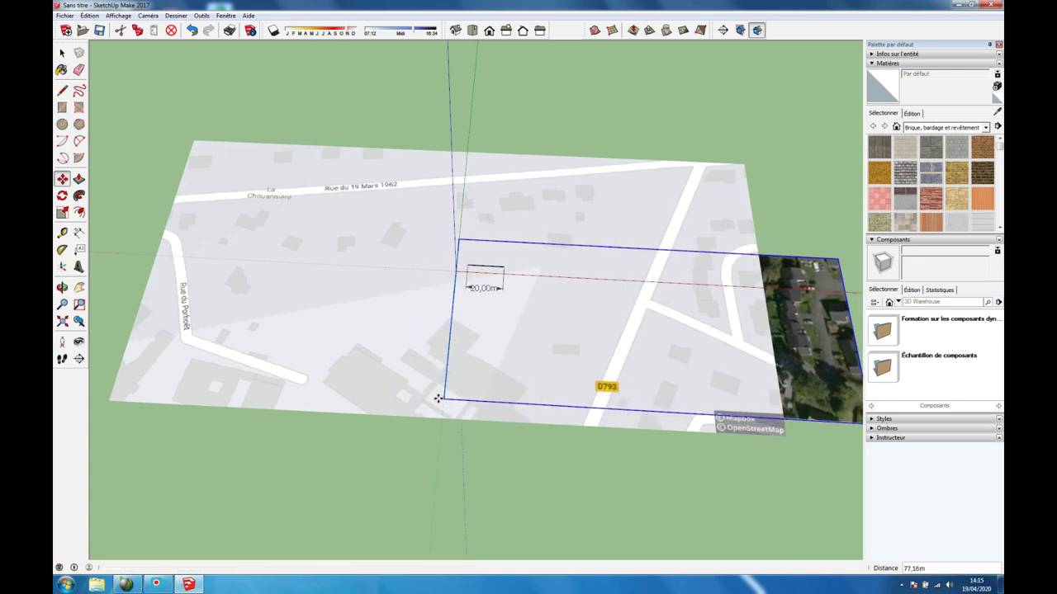
left_click(459, 405)
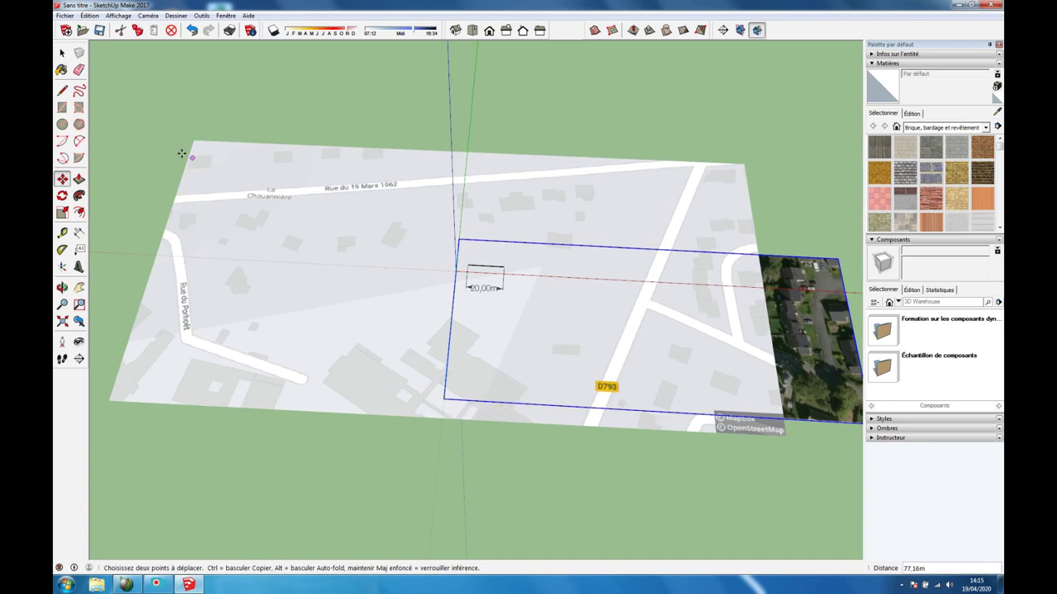
Unlock the grey location map plane and delete it
left_click(62, 52)
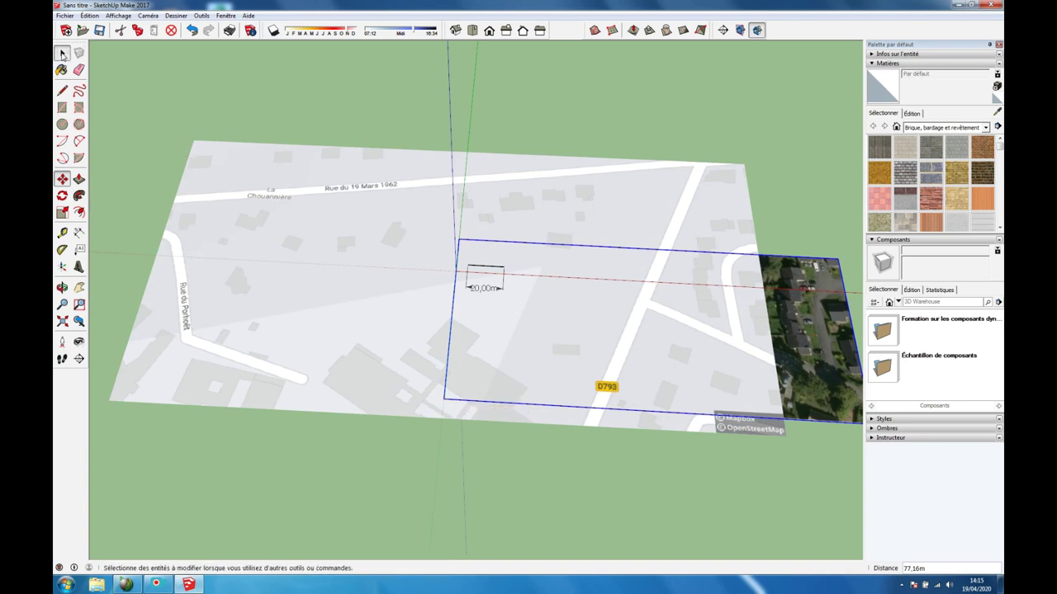
left_click(262, 173)
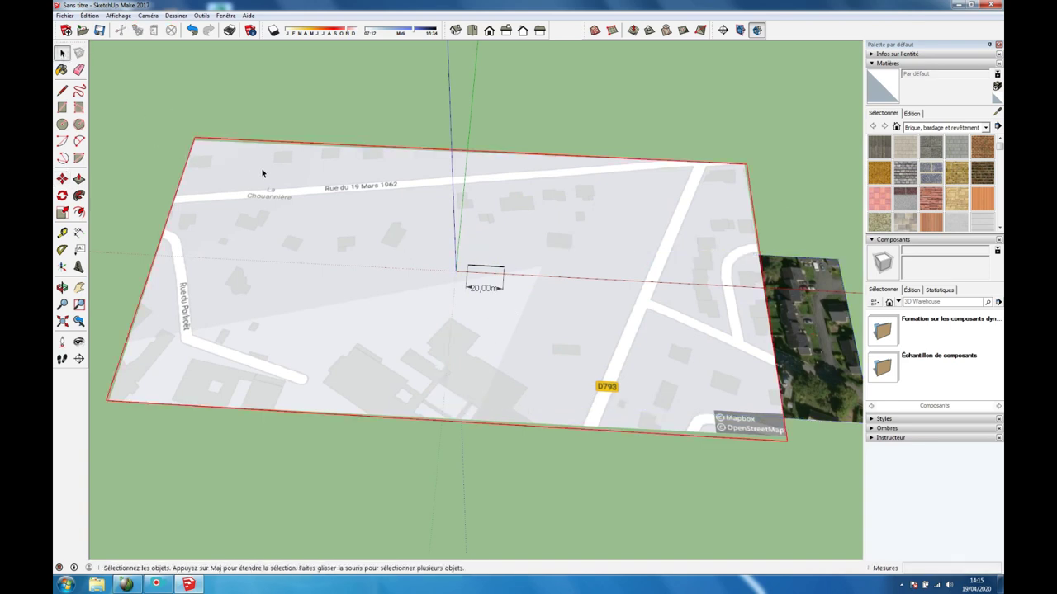
right_click(263, 174)
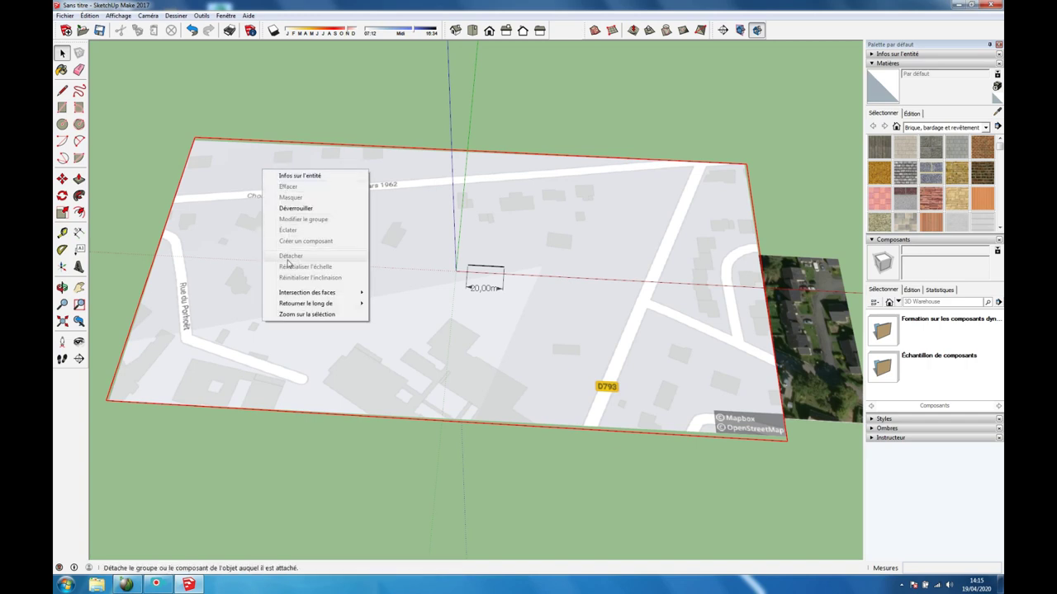
left_click(296, 210)
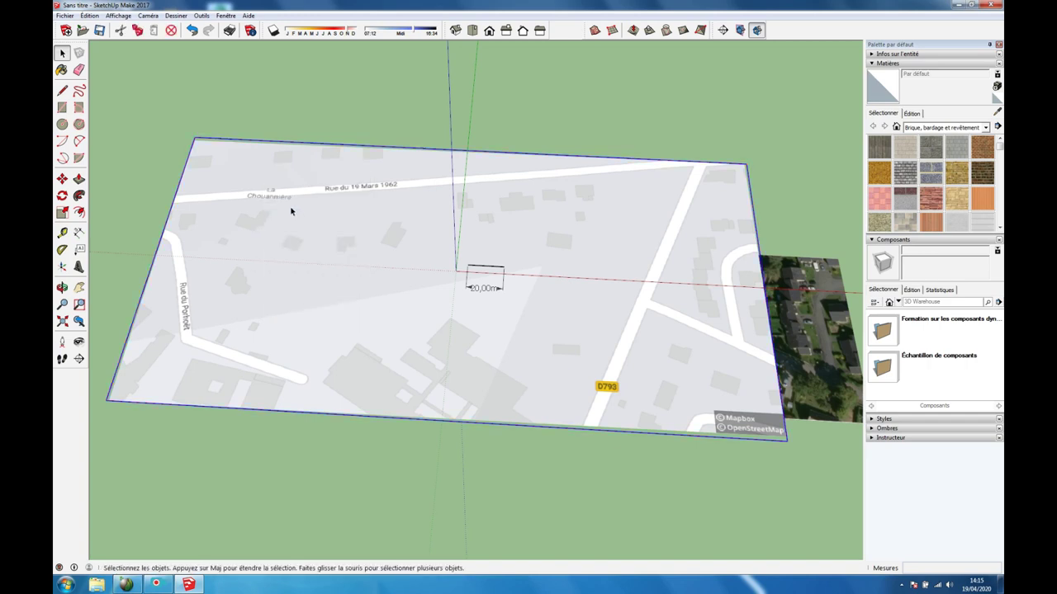
key("Delete")
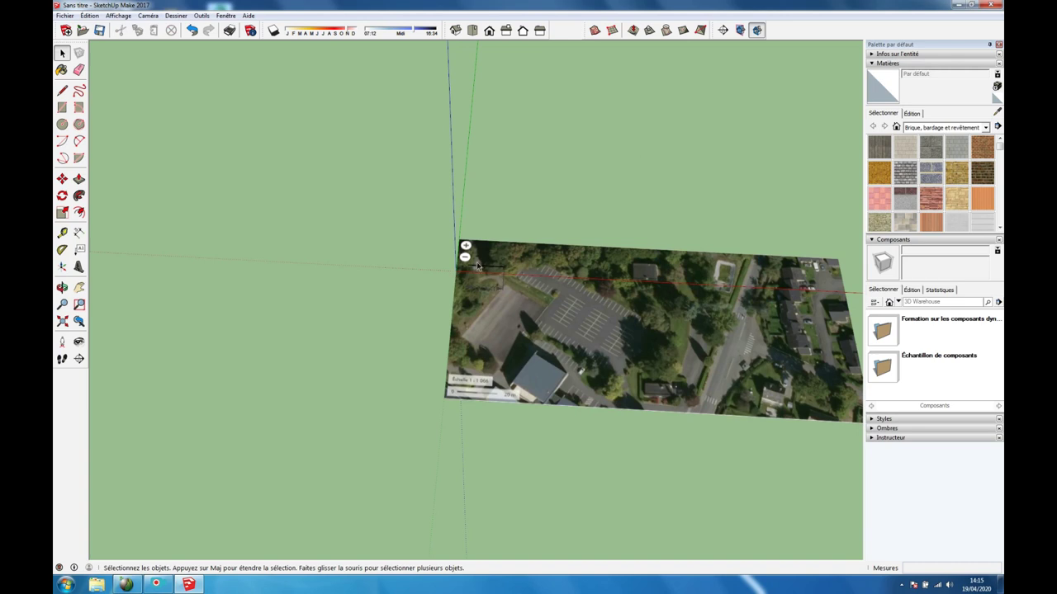
Delete the stray short edge and pan the view to centre the aerial image
left_click(483, 270)
key("Delete")
left_click(501, 293)
key("Escape")
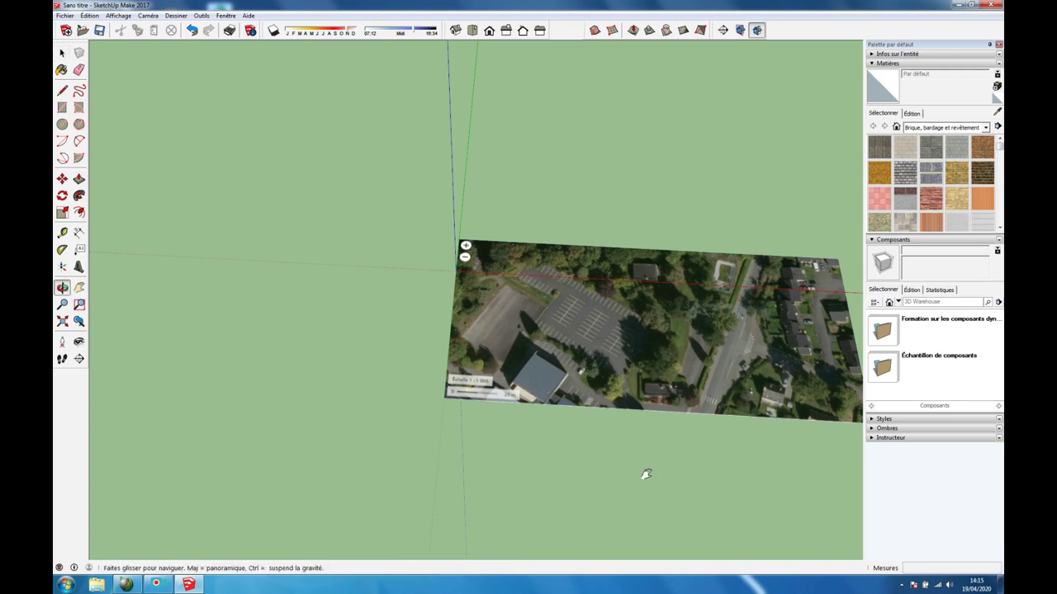
middle_click_drag(644, 474, 540, 443, "shift")
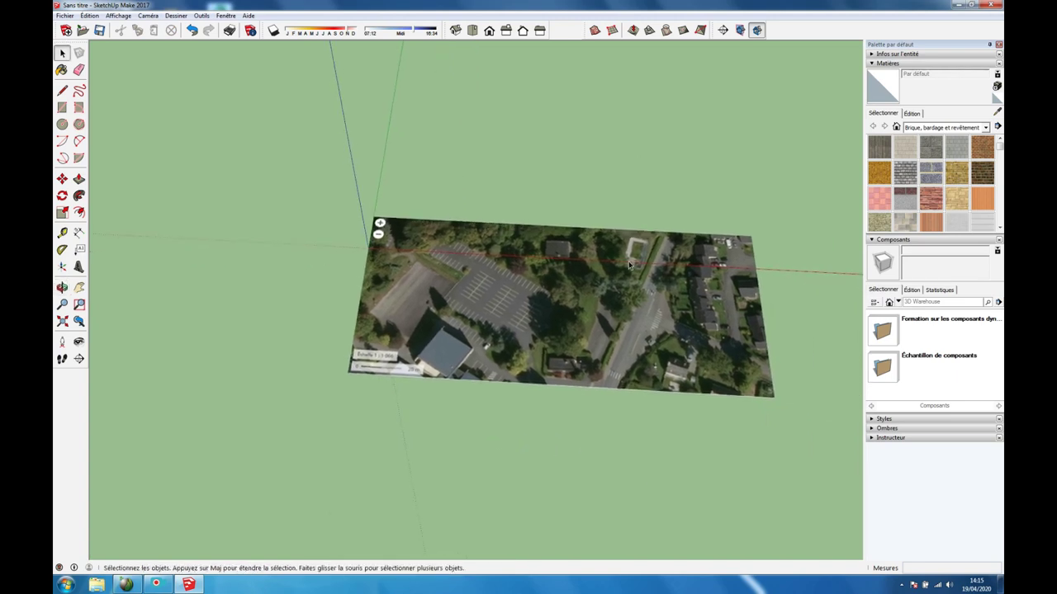